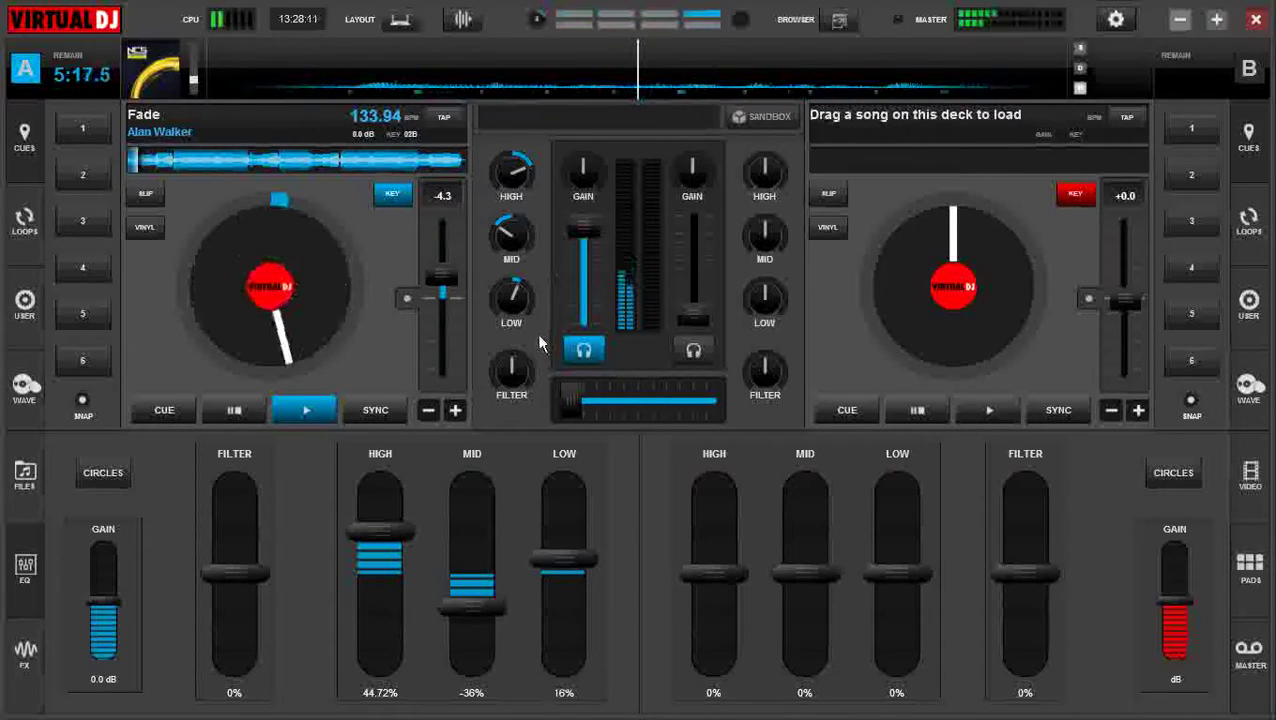
Adjust deck A's equalizer to about 35% high and -21% mid.
{"action": "left_click_drag", "start_coordinate": [480, 608], "coordinate": [489, 592]}
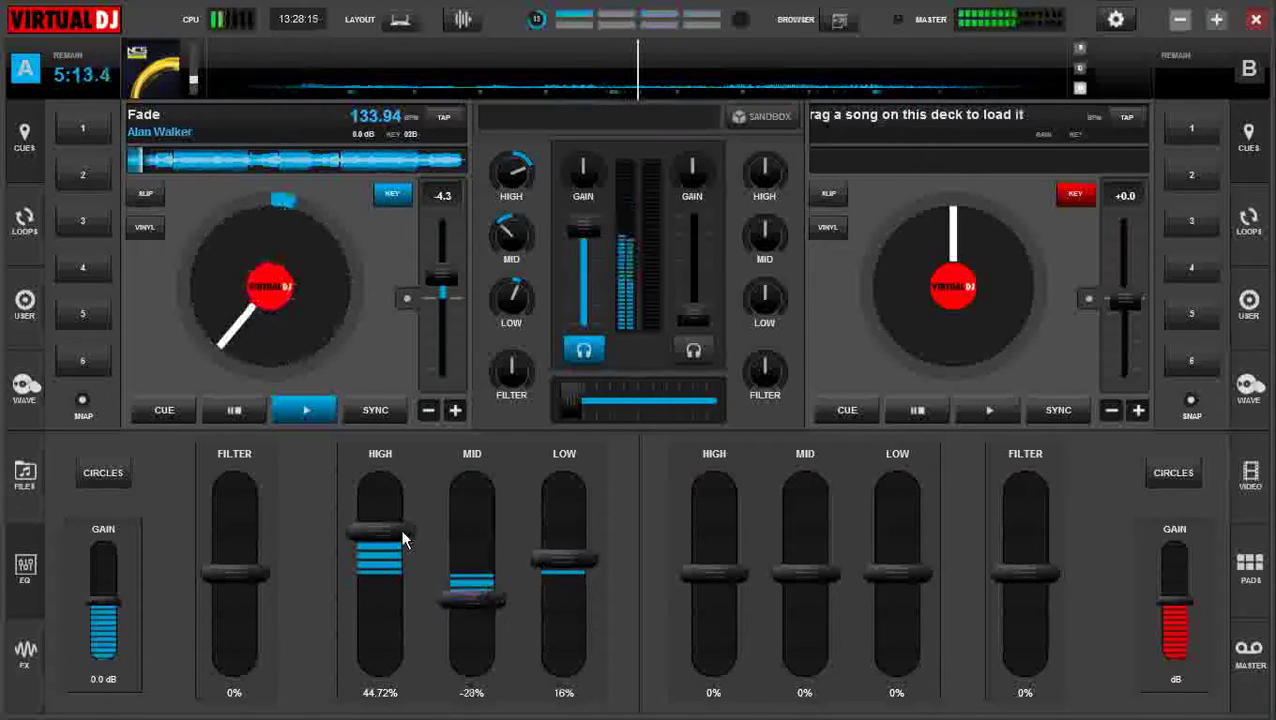
{"action": "left_click_drag", "start_coordinate": [400, 528], "coordinate": [401, 538]}
{"action": "left_click_drag", "start_coordinate": [489, 613], "coordinate": [485, 596]}
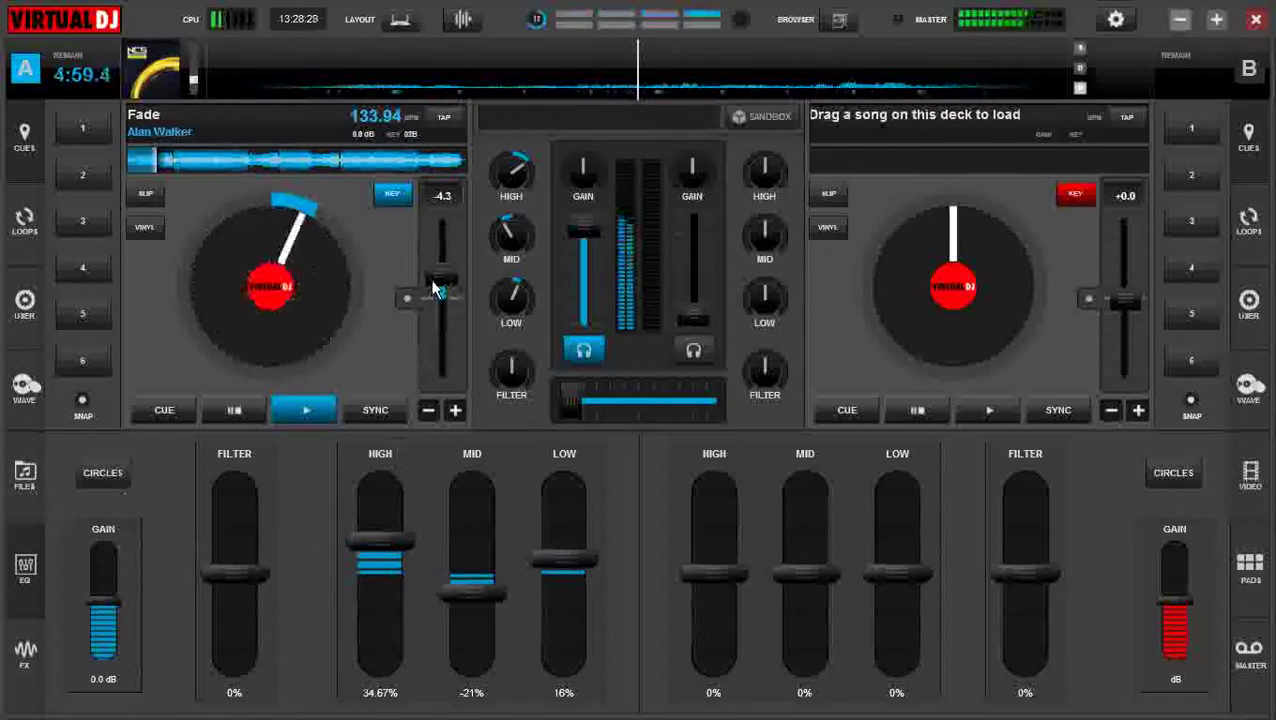
Play the 321 sample from the Video & Scratch sampler bank and switch back to the Audio FX bank.
{"action": "left_click", "coordinate": [25, 475]}
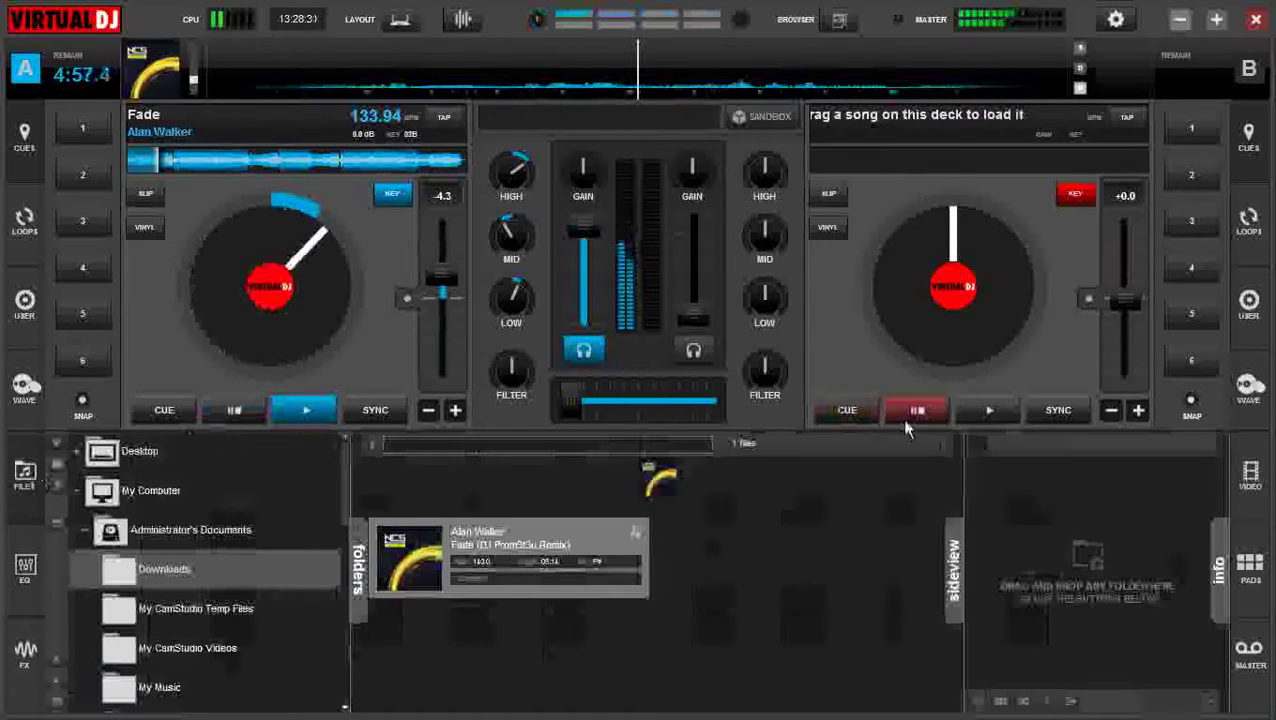
{"action": "left_click", "coordinate": [1000, 700]}
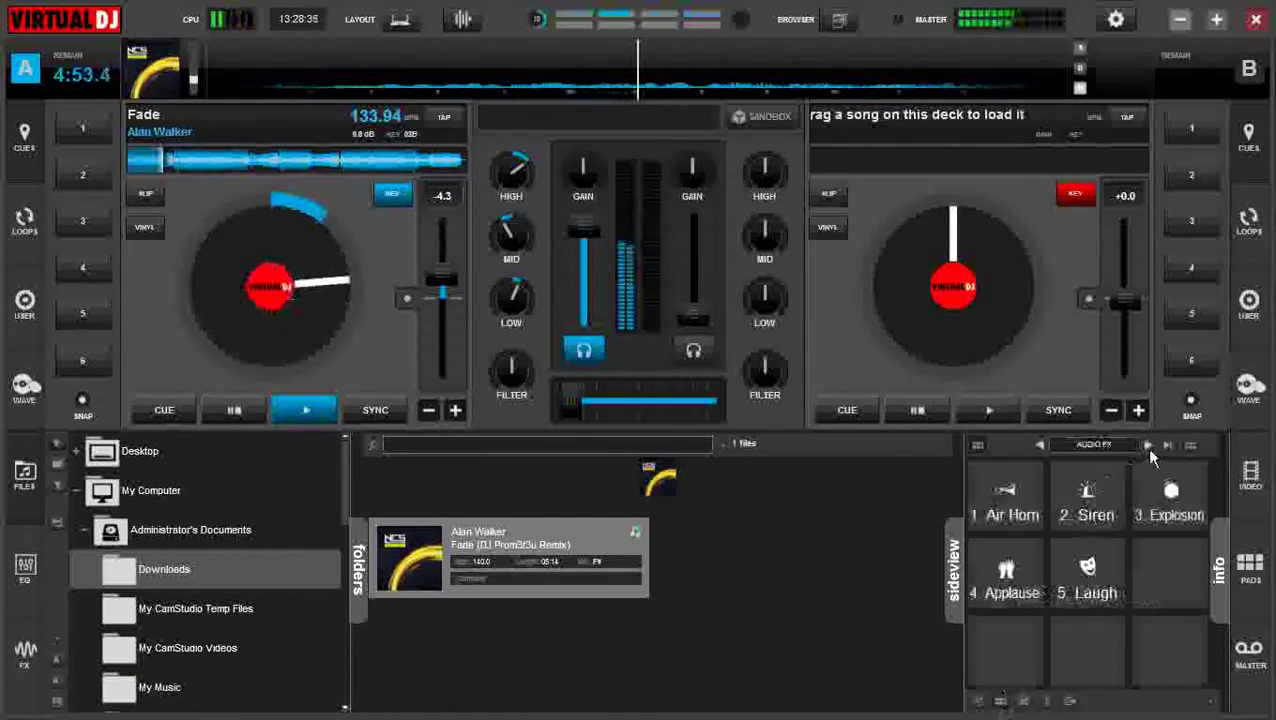
{"action": "left_click", "coordinate": [1040, 445]}
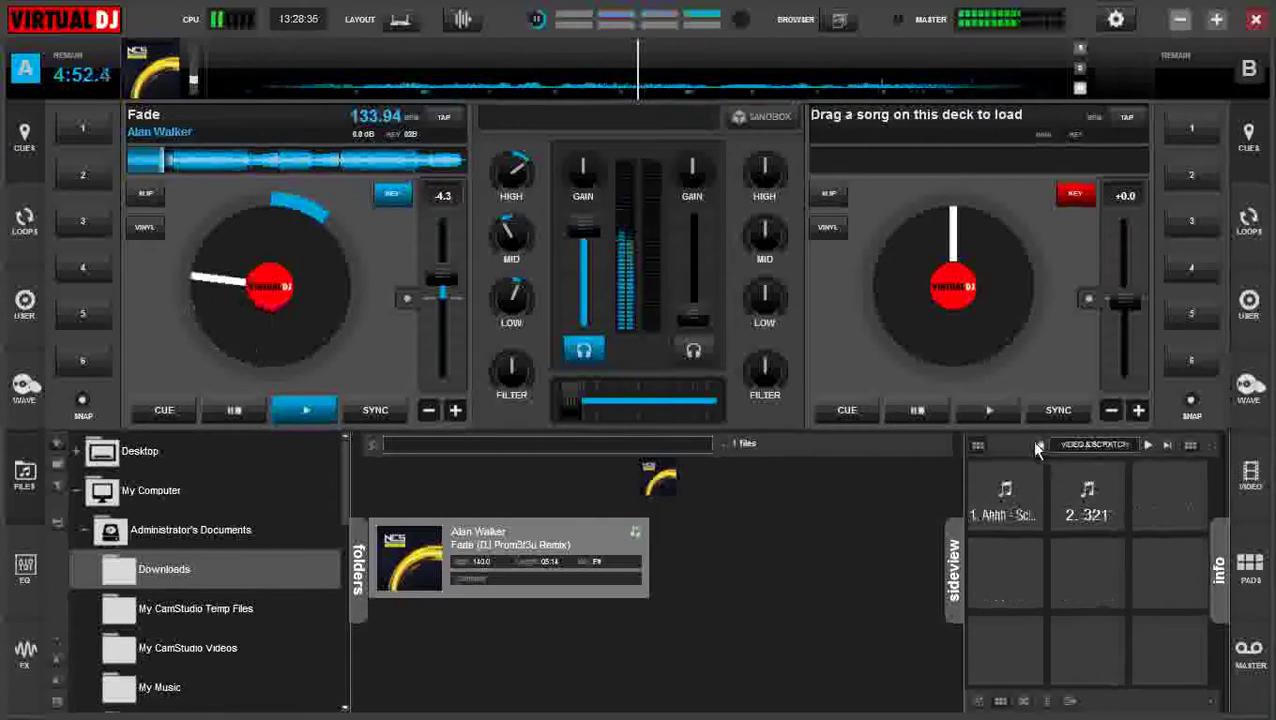
{"action": "left_click", "coordinate": [1077, 490]}
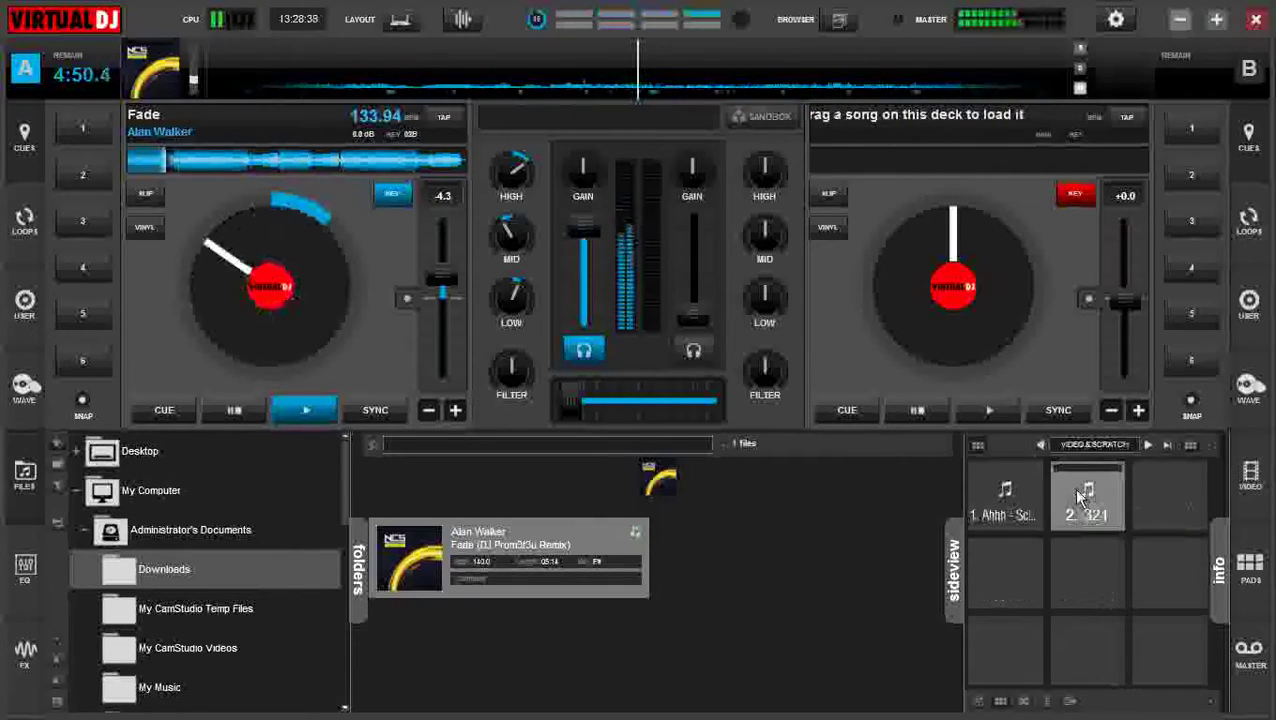
{"action": "left_click", "coordinate": [1147, 446]}
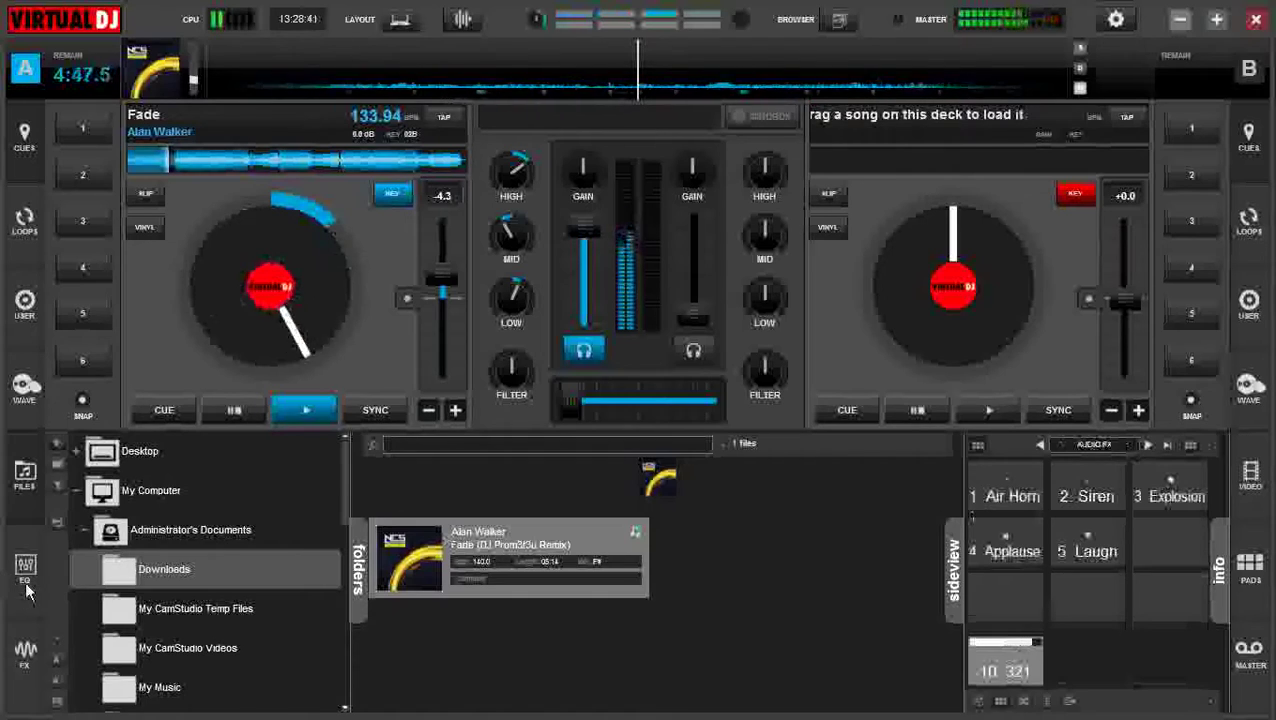
Return to the equalizer view and bring deck A's pitch back toward zero, to -3.2, with the pitch reset.
{"action": "left_click", "coordinate": [25, 568]}
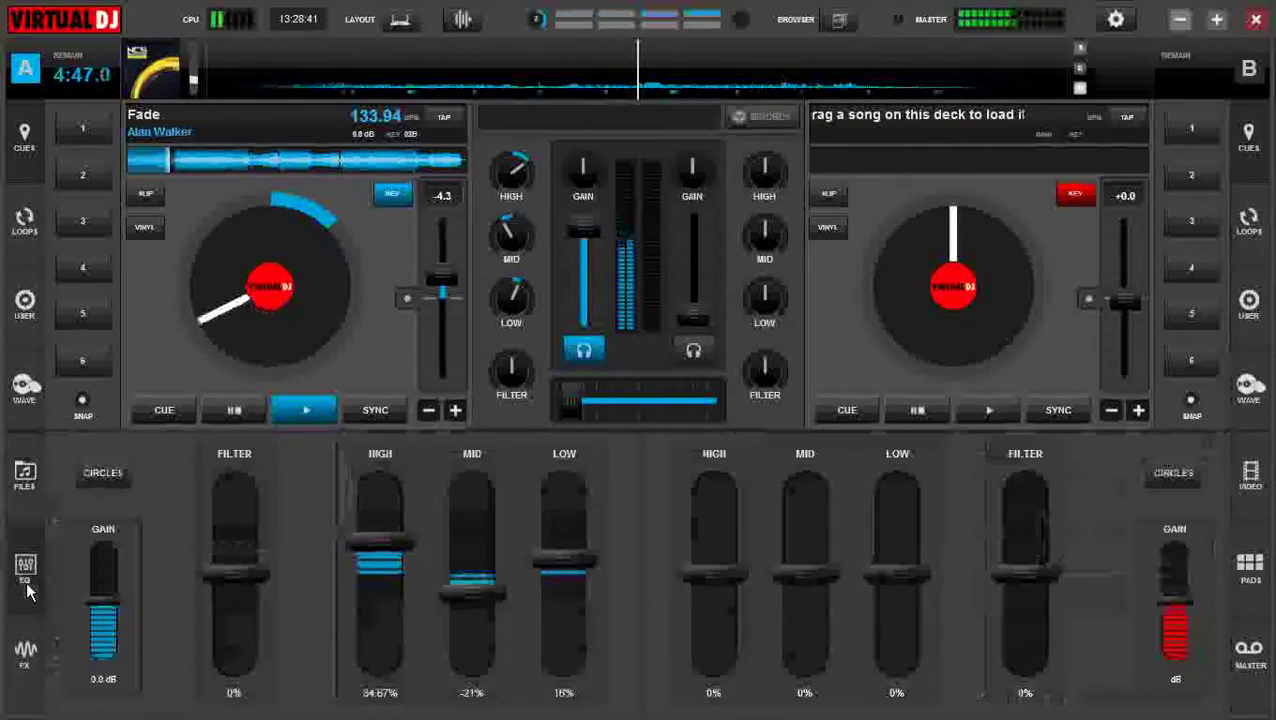
{"action": "left_click", "coordinate": [408, 298]}
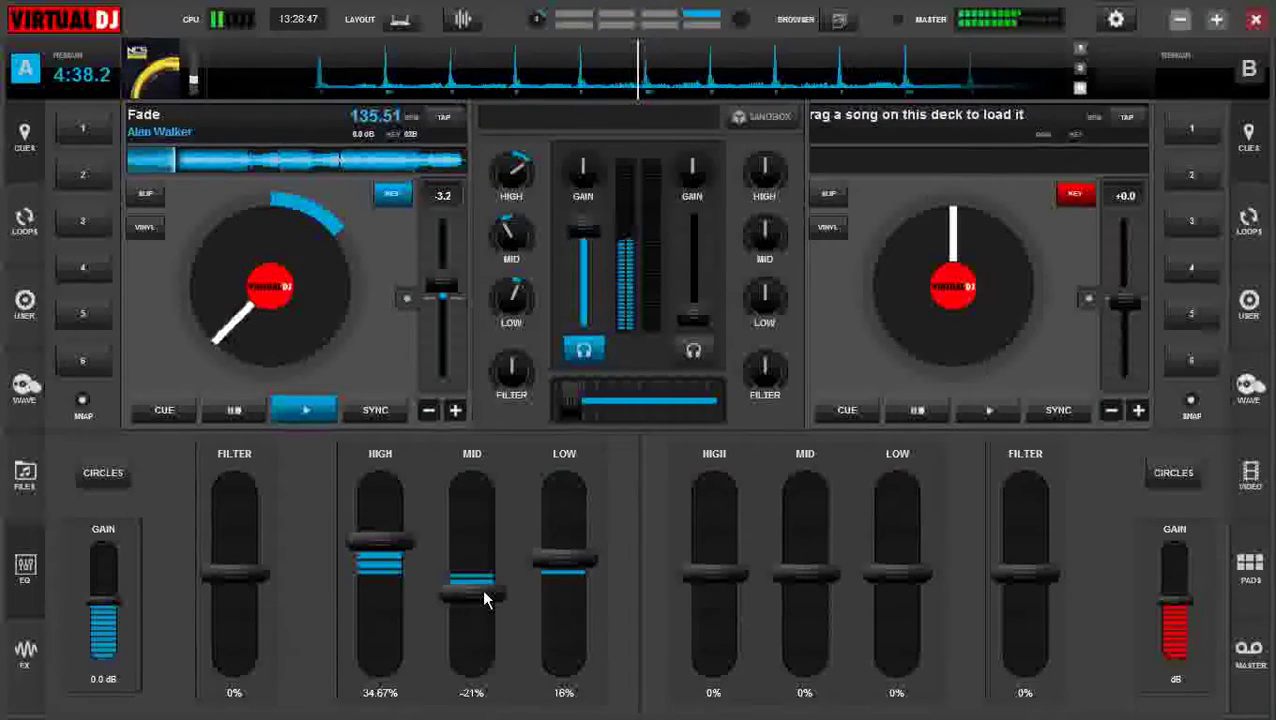
Set deck A's equalizer to about 48% high and -16% mid, and lower its filter to about -7.5%.
{"action": "left_click_drag", "start_coordinate": [484, 598], "coordinate": [478, 608]}
{"action": "left_click_drag", "start_coordinate": [382, 545], "coordinate": [387, 513]}
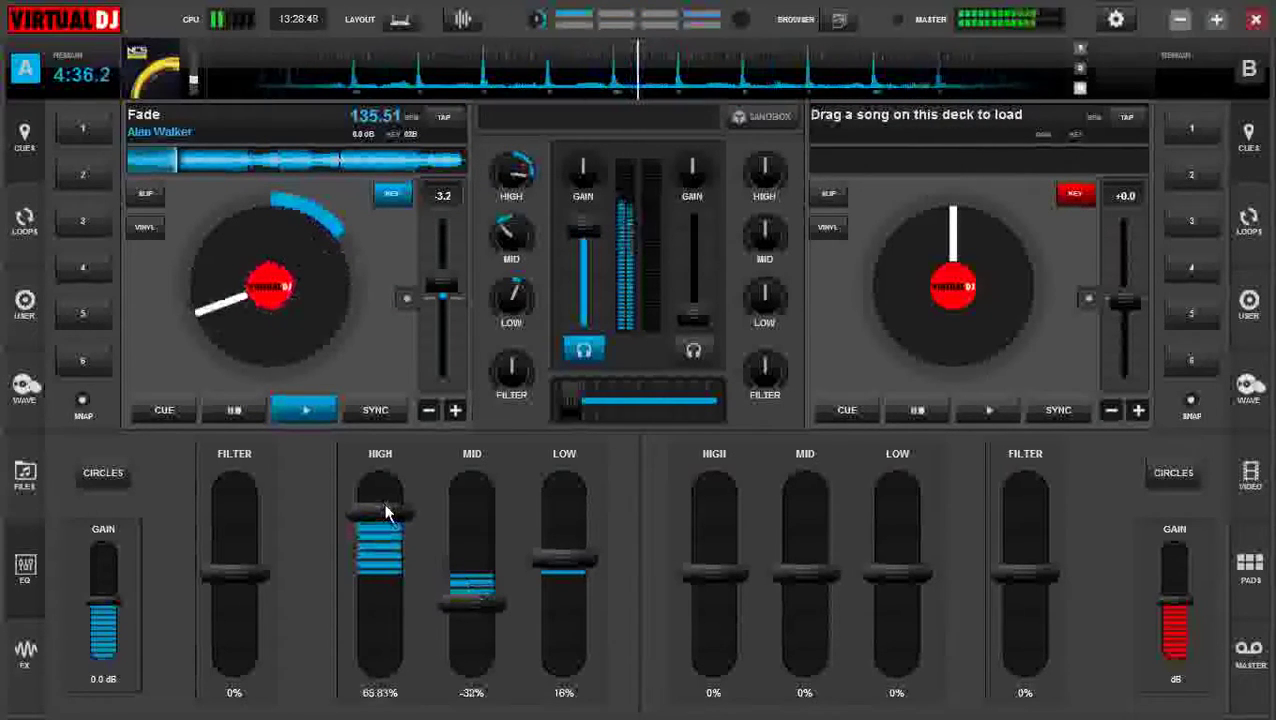
{"action": "left_click_drag", "start_coordinate": [464, 620], "coordinate": [456, 589]}
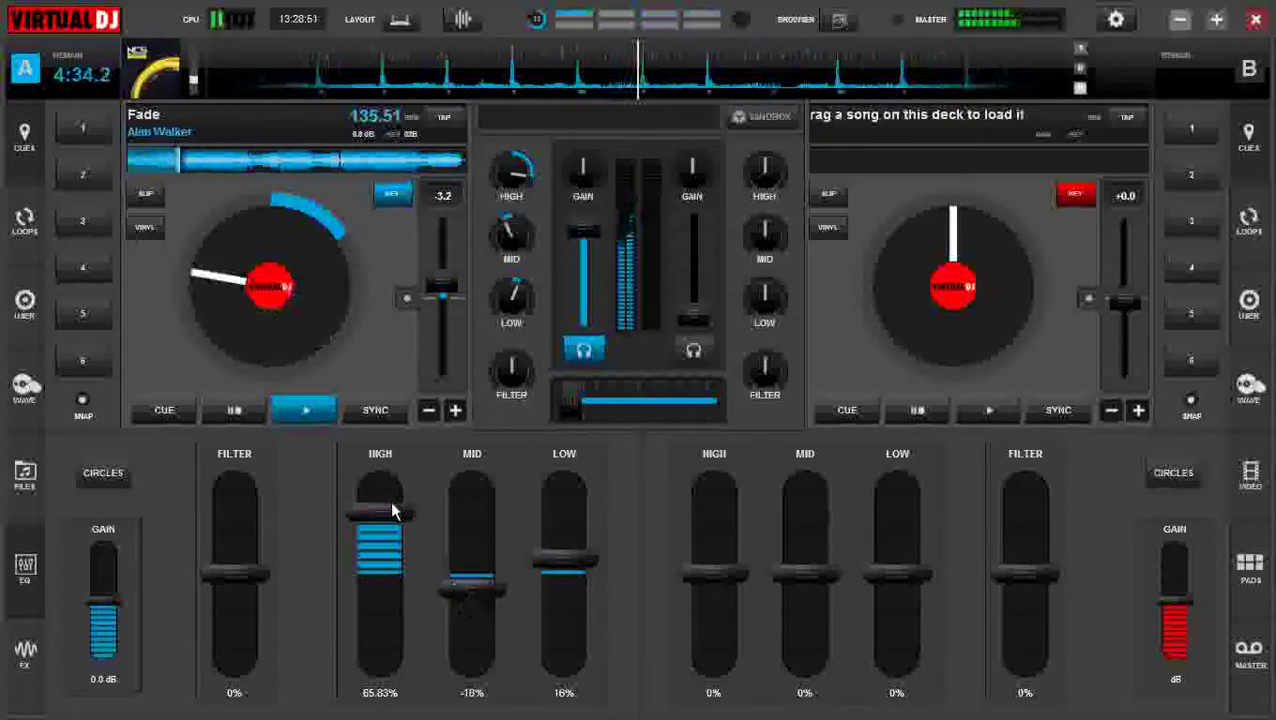
{"action": "left_click_drag", "start_coordinate": [392, 511], "coordinate": [370, 549]}
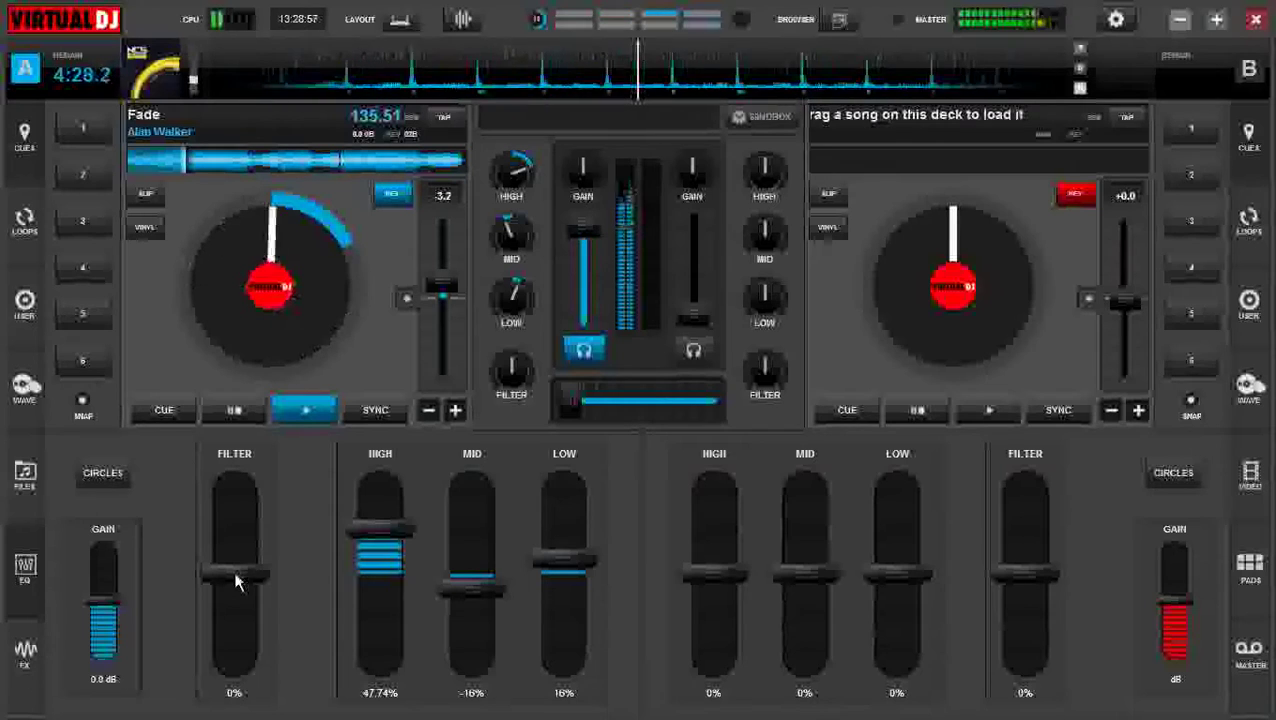
{"action": "mouse_move", "coordinate": [237, 583]}
{"action": "left_mouse_down"}
{"action": "mouse_move", "coordinate": [237, 645]}
{"action": "mouse_move", "coordinate": [221, 589]}
{"action": "left_mouse_up"}
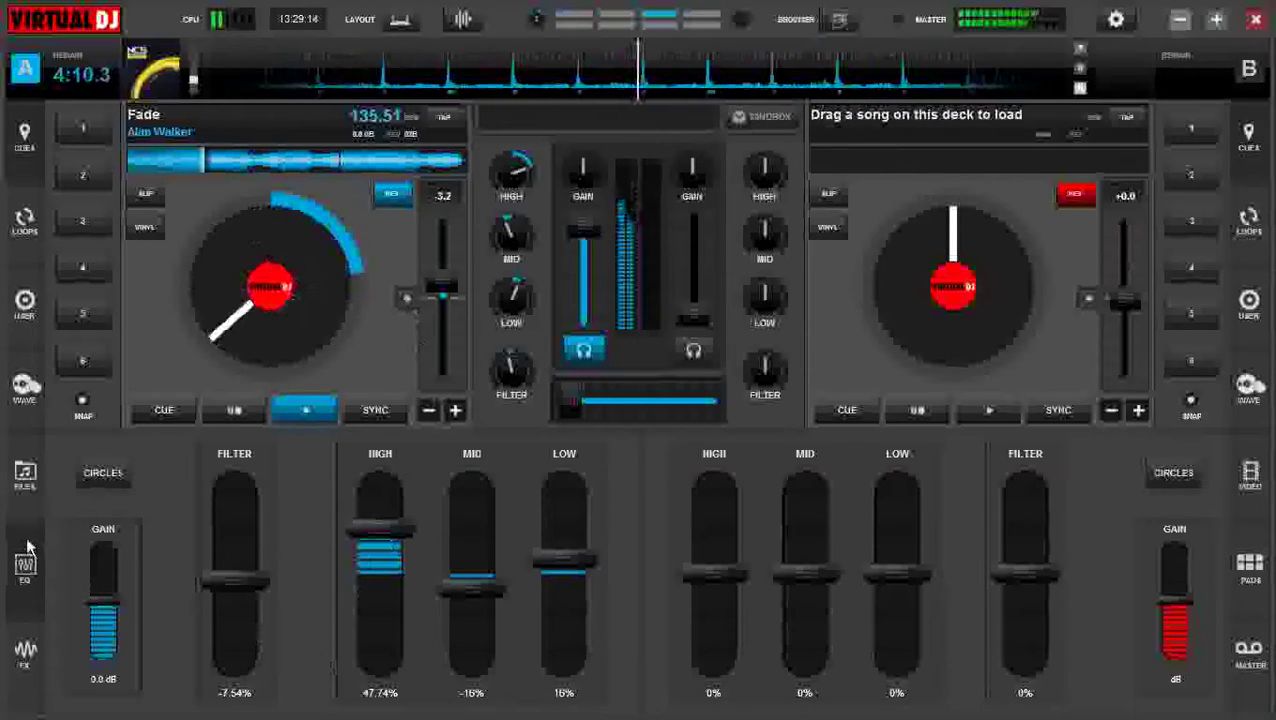
Choose the Filter HP effect for deck A and apply it through the XY pad at about 143 Hz position and 0.75 resonance.
{"action": "left_click", "coordinate": [25, 652]}
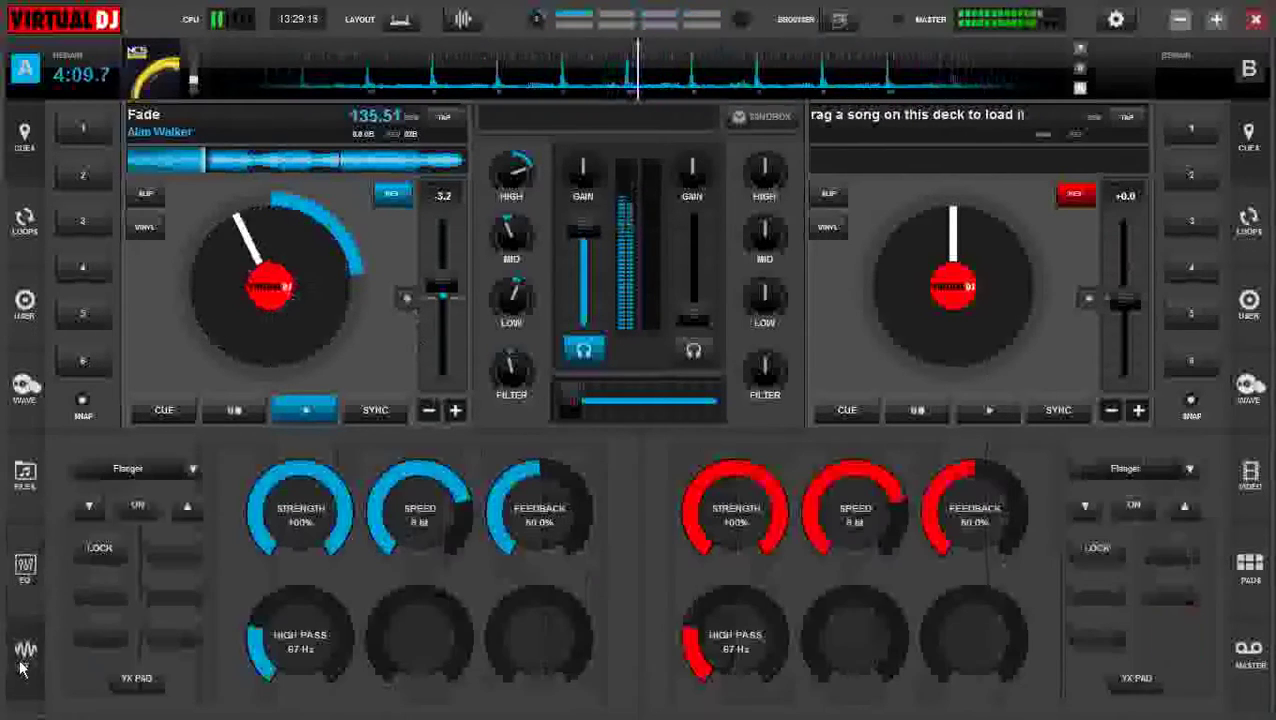
{"action": "left_click", "coordinate": [201, 469]}
{"action": "left_click", "coordinate": [253, 557]}
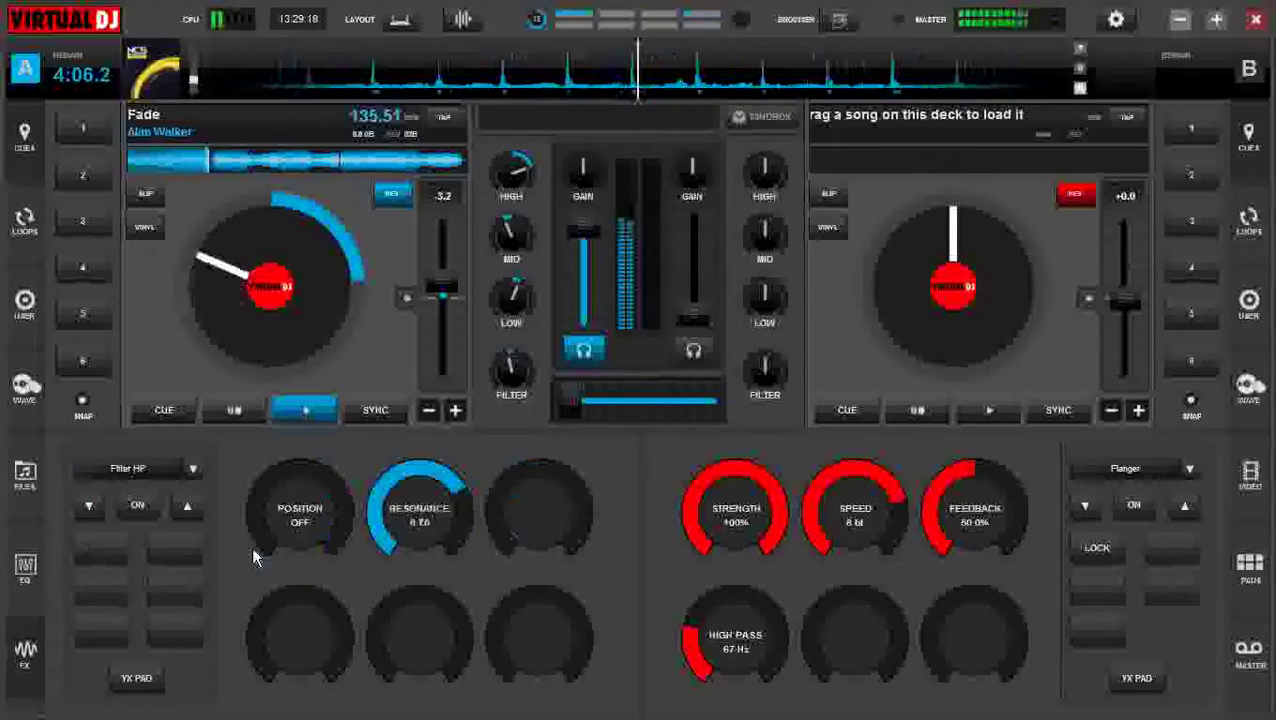
{"action": "left_click_drag", "start_coordinate": [270, 478], "coordinate": [282, 484]}
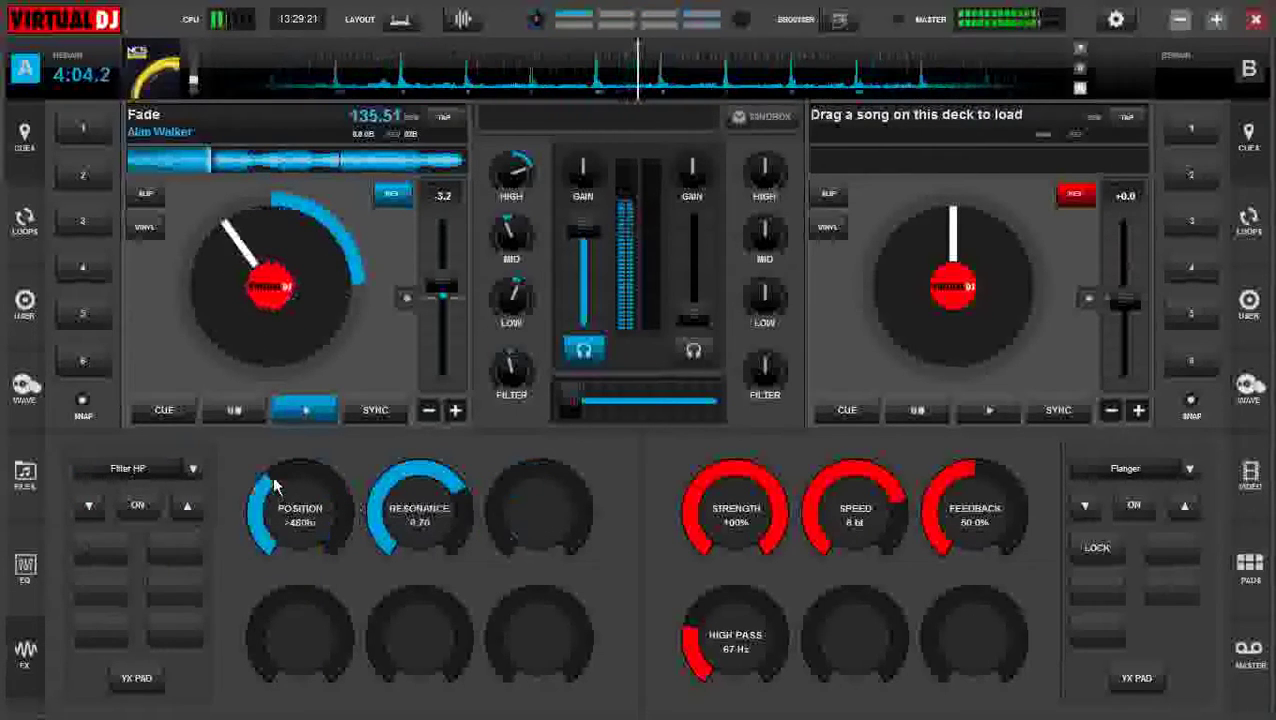
{"action": "left_click", "coordinate": [136, 678]}
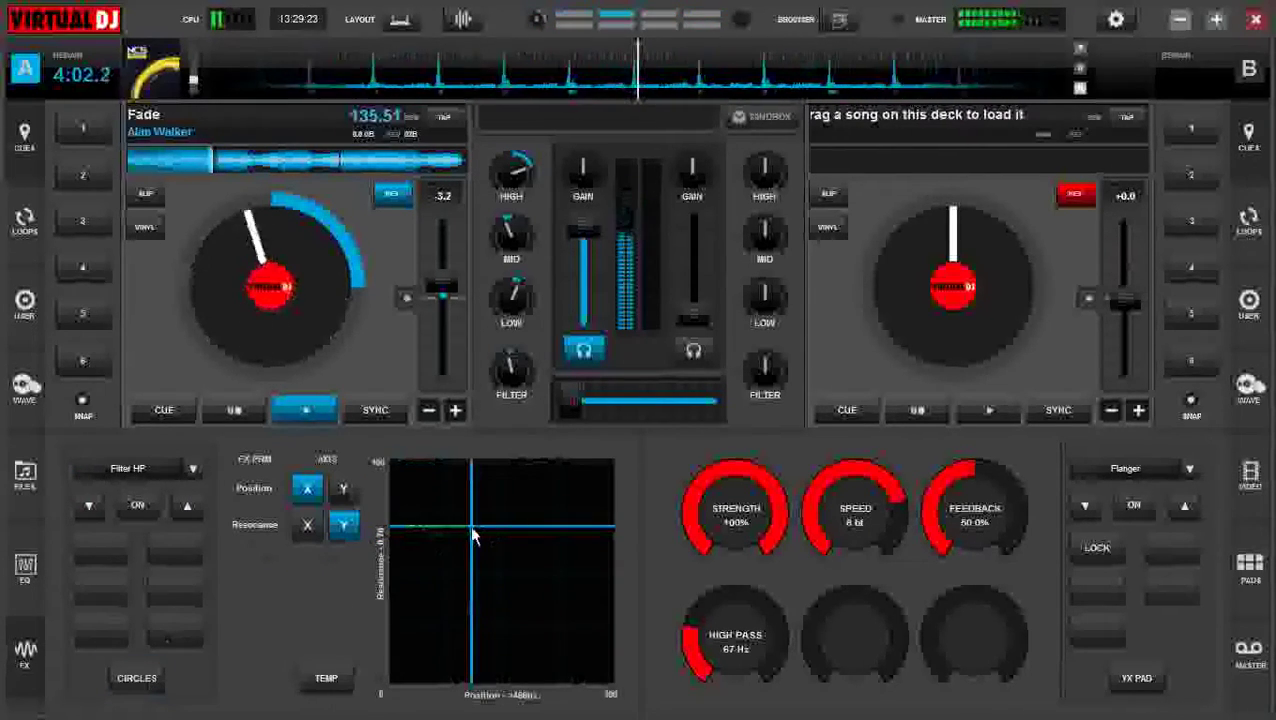
{"action": "mouse_move", "coordinate": [472, 530]}
{"action": "left_mouse_down"}
{"action": "mouse_move", "coordinate": [456, 570]}
{"action": "mouse_move", "coordinate": [487, 621]}
{"action": "mouse_move", "coordinate": [511, 590]}
{"action": "mouse_move", "coordinate": [476, 527]}
{"action": "mouse_move", "coordinate": [453, 532]}
{"action": "mouse_move", "coordinate": [437, 521]}
{"action": "mouse_move", "coordinate": [476, 535]}
{"action": "mouse_move", "coordinate": [443, 518]}
{"action": "mouse_move", "coordinate": [447, 540]}
{"action": "mouse_move", "coordinate": [441, 514]}
{"action": "mouse_move", "coordinate": [451, 525]}
{"action": "left_mouse_up"}
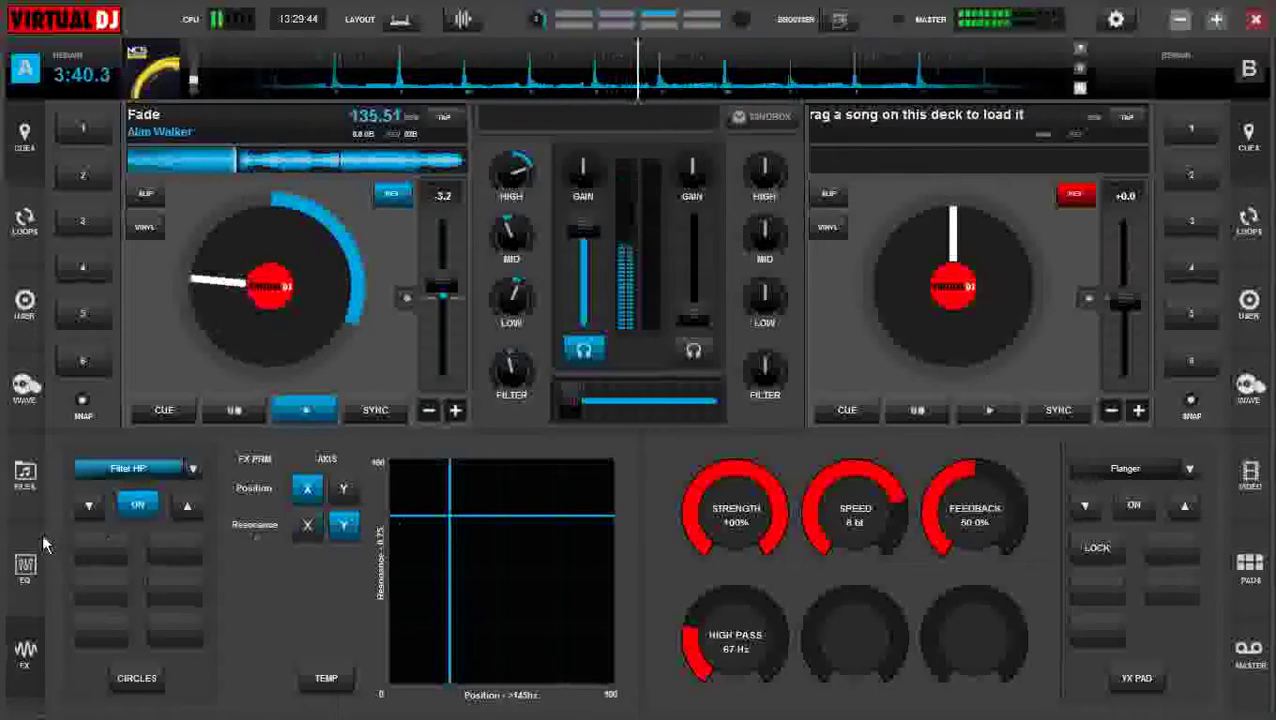
Set deck A's equalizer to about 61% high, -37% mid and 15% low, and raise its gain to about 2.6 dB.
{"action": "left_click", "coordinate": [27, 567]}
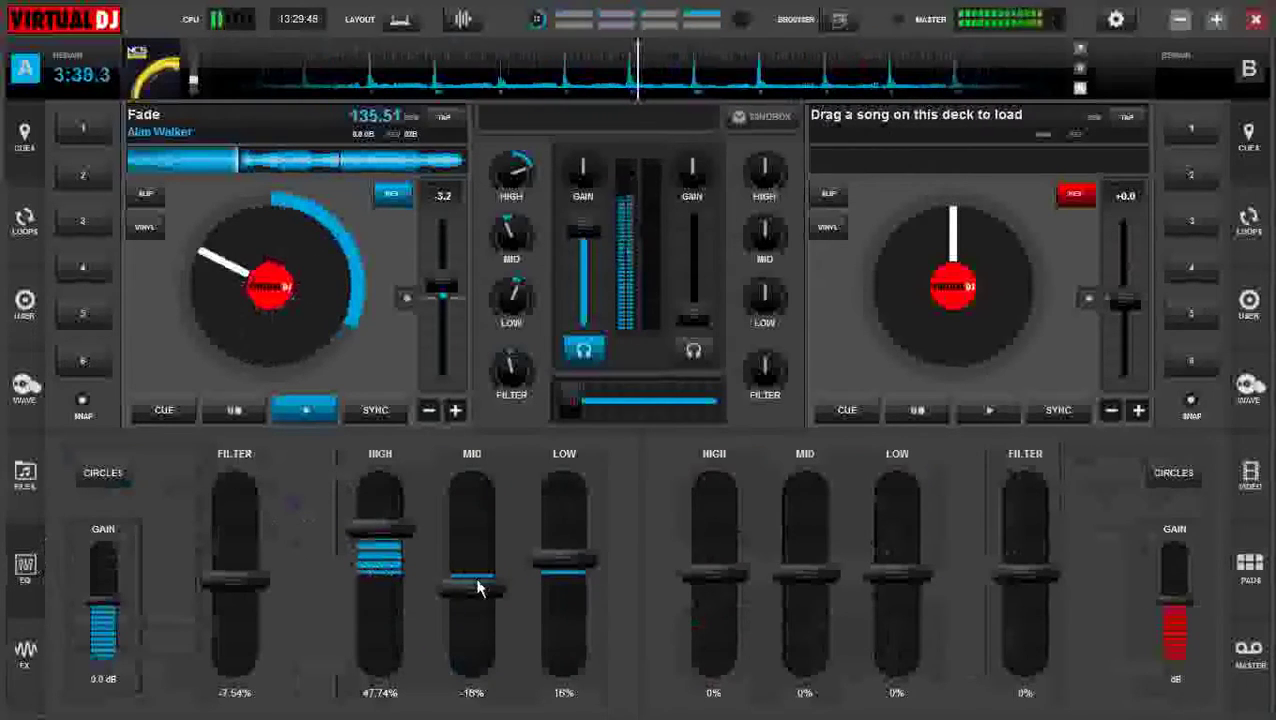
{"action": "left_click_drag", "start_coordinate": [478, 589], "coordinate": [478, 604]}
{"action": "left_click_drag", "start_coordinate": [563, 563], "coordinate": [572, 558]}
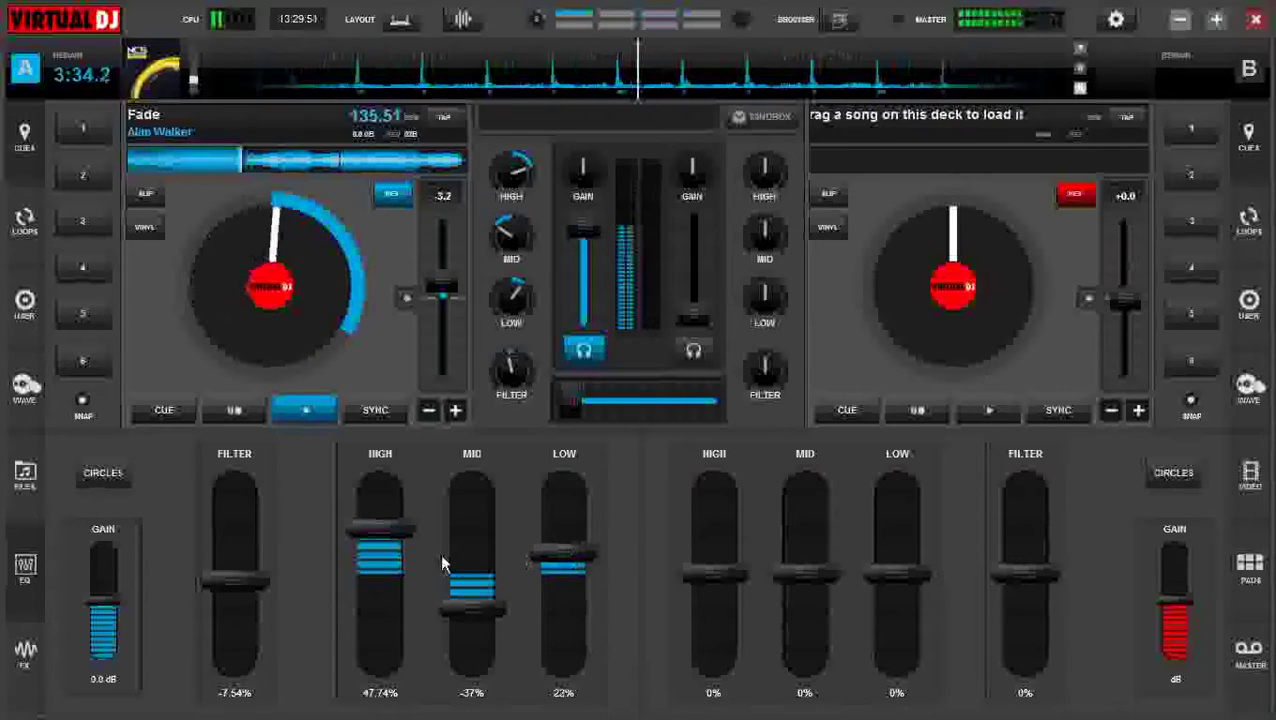
{"action": "left_click_drag", "start_coordinate": [388, 535], "coordinate": [390, 523]}
{"action": "left_click_drag", "start_coordinate": [549, 556], "coordinate": [549, 563]}
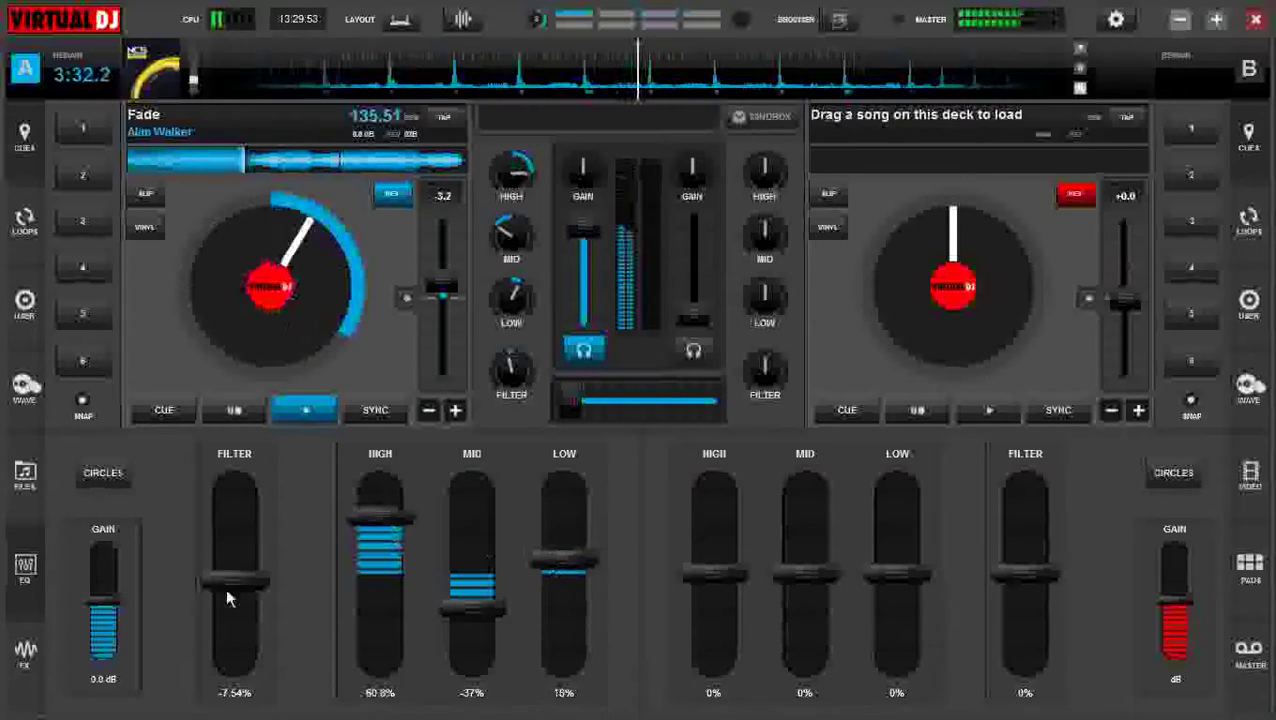
{"action": "left_click_drag", "start_coordinate": [104, 610], "coordinate": [105, 600]}
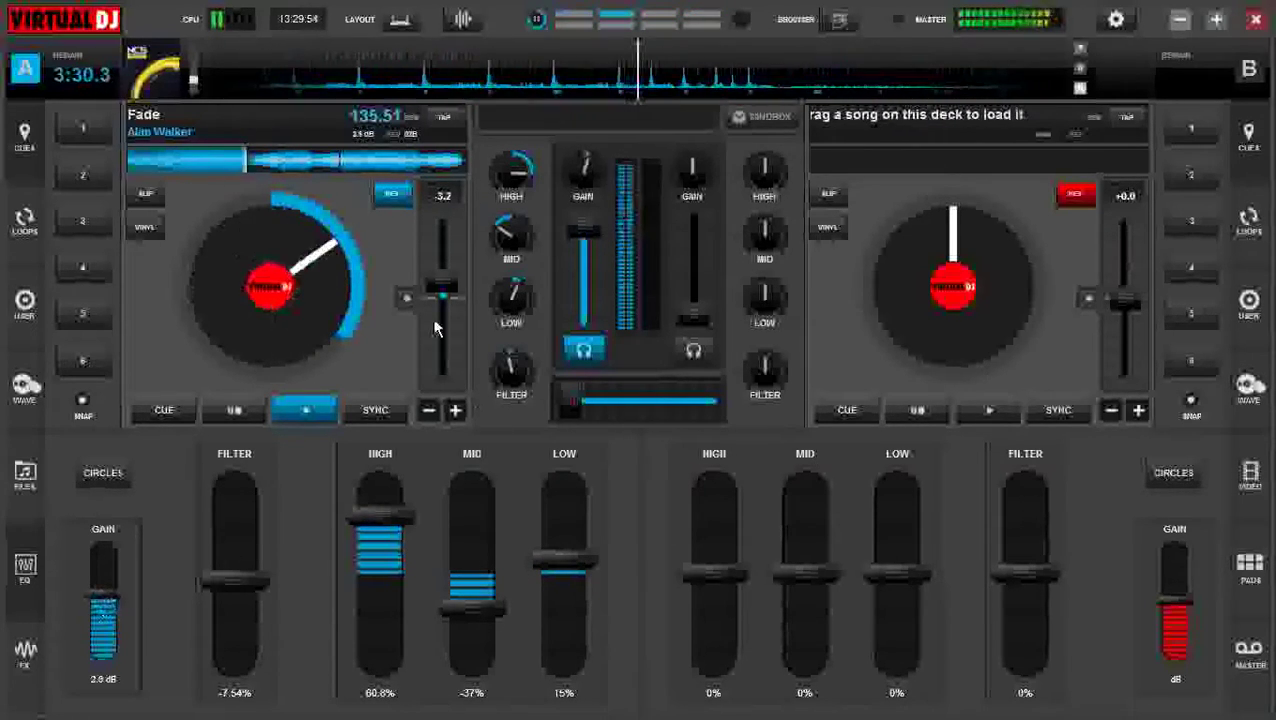
Slow deck A down to a pitch of -7.9 and bring it gradually back to -2.6 with the pitch reset.
{"action": "mouse_move", "coordinate": [443, 288]}
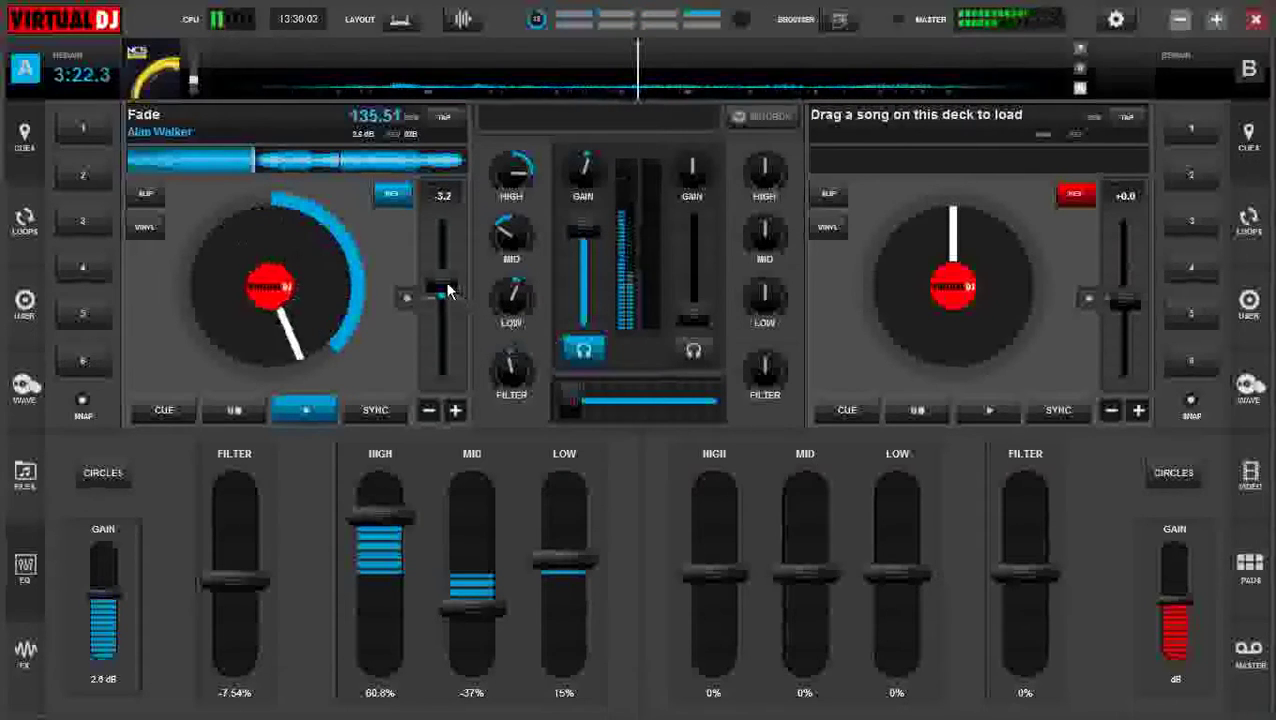
{"action": "left_click_drag", "start_coordinate": [447, 285], "coordinate": [443, 256]}
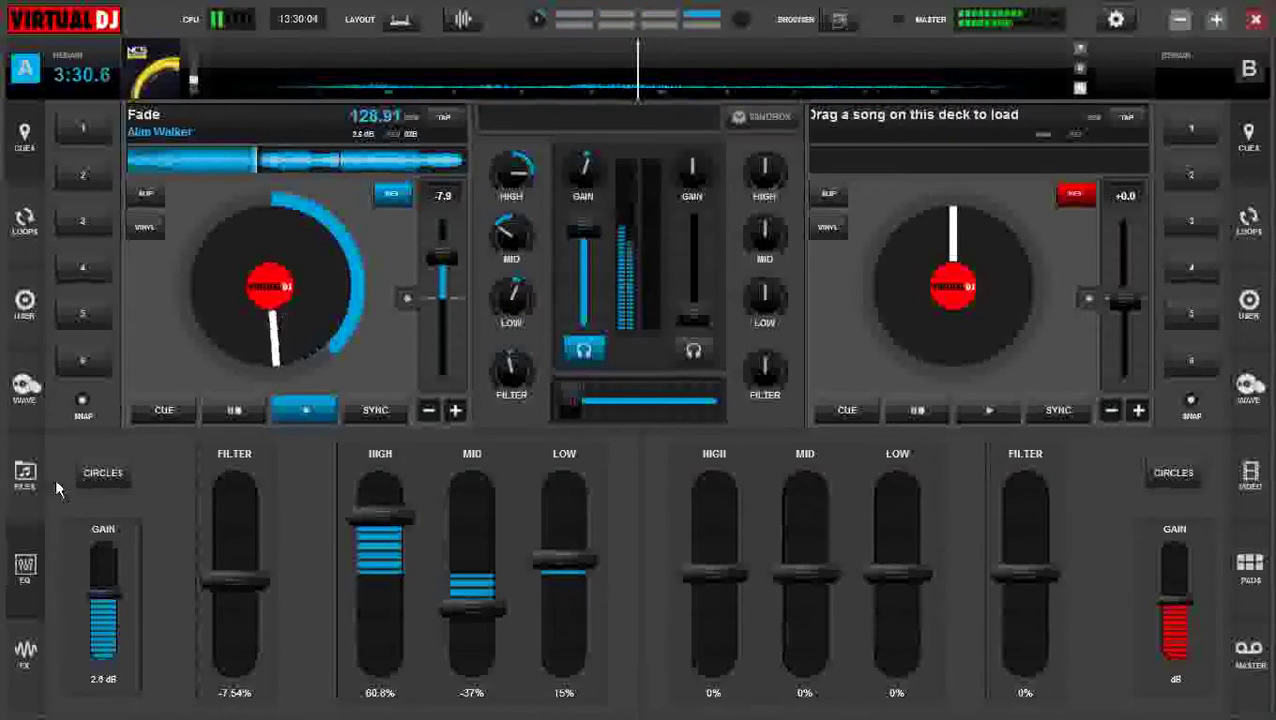
{"action": "left_click", "coordinate": [405, 302]}
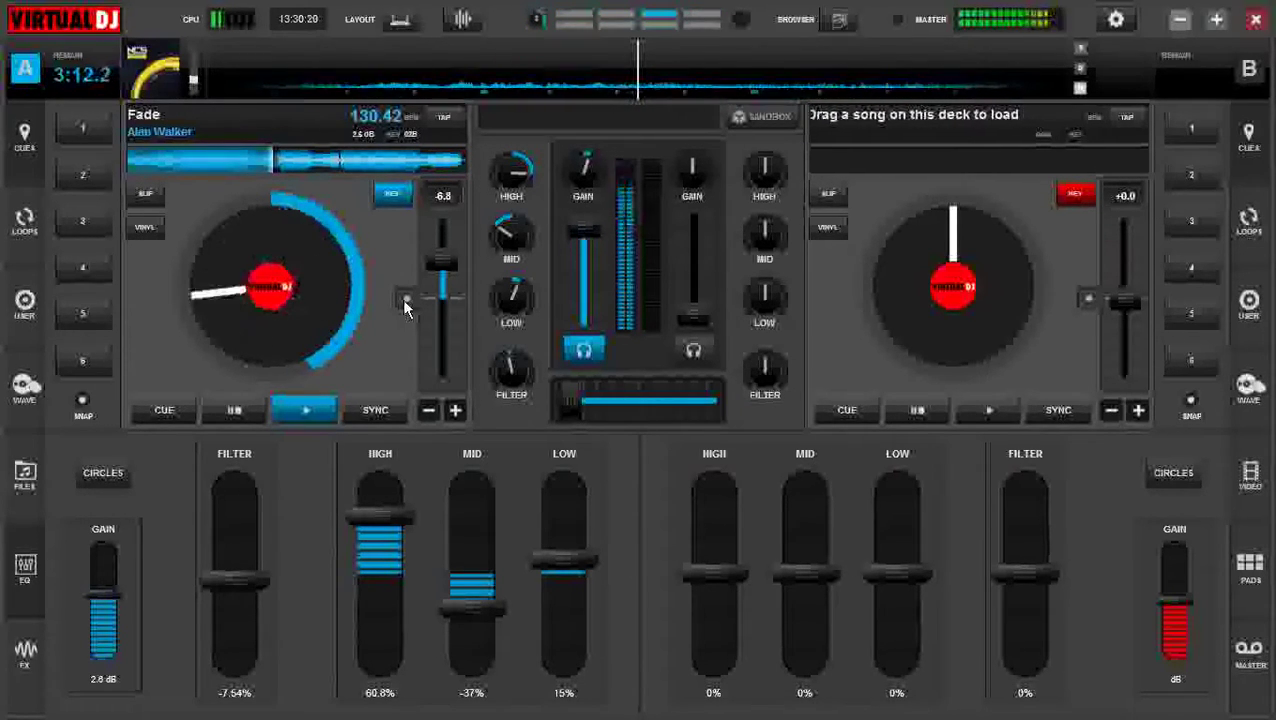
{"action": "left_click", "coordinate": [404, 300]}
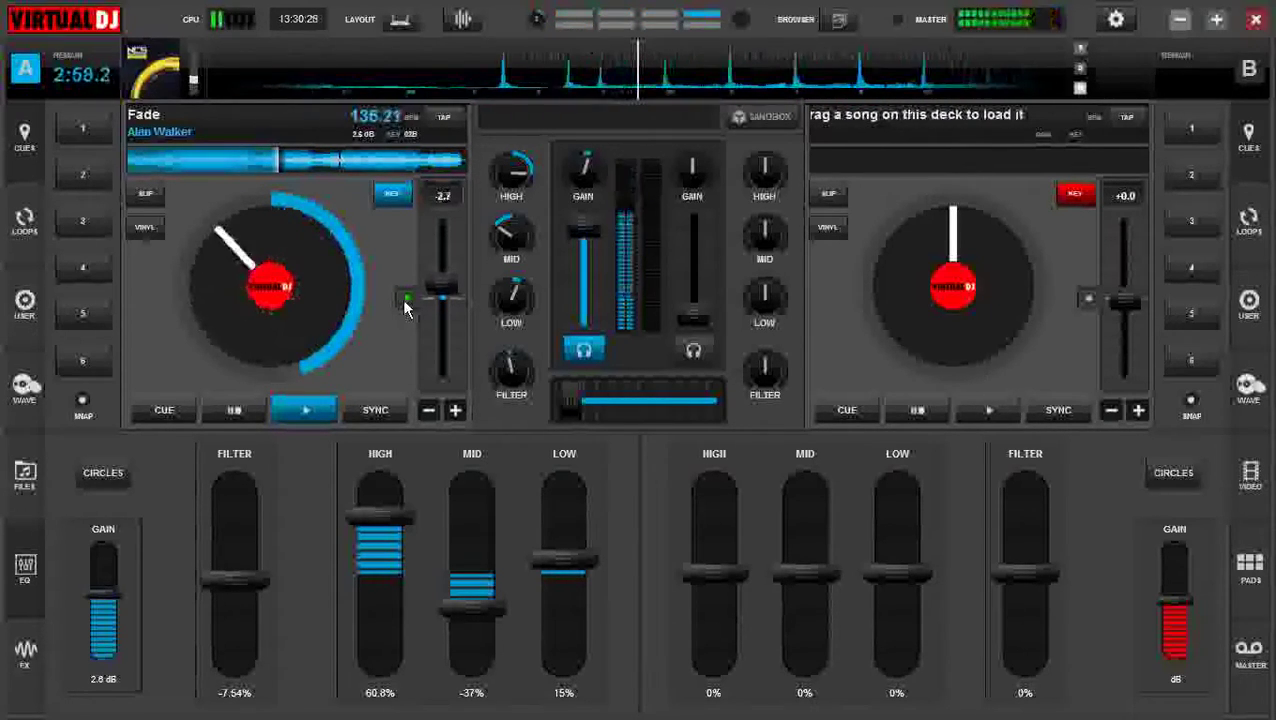
Raise deck A's gain to about 4.1 dB and move its Filter HP to just under 100 Hz position and 0.52 resonance.
{"action": "left_click_drag", "start_coordinate": [108, 606], "coordinate": [106, 586]}
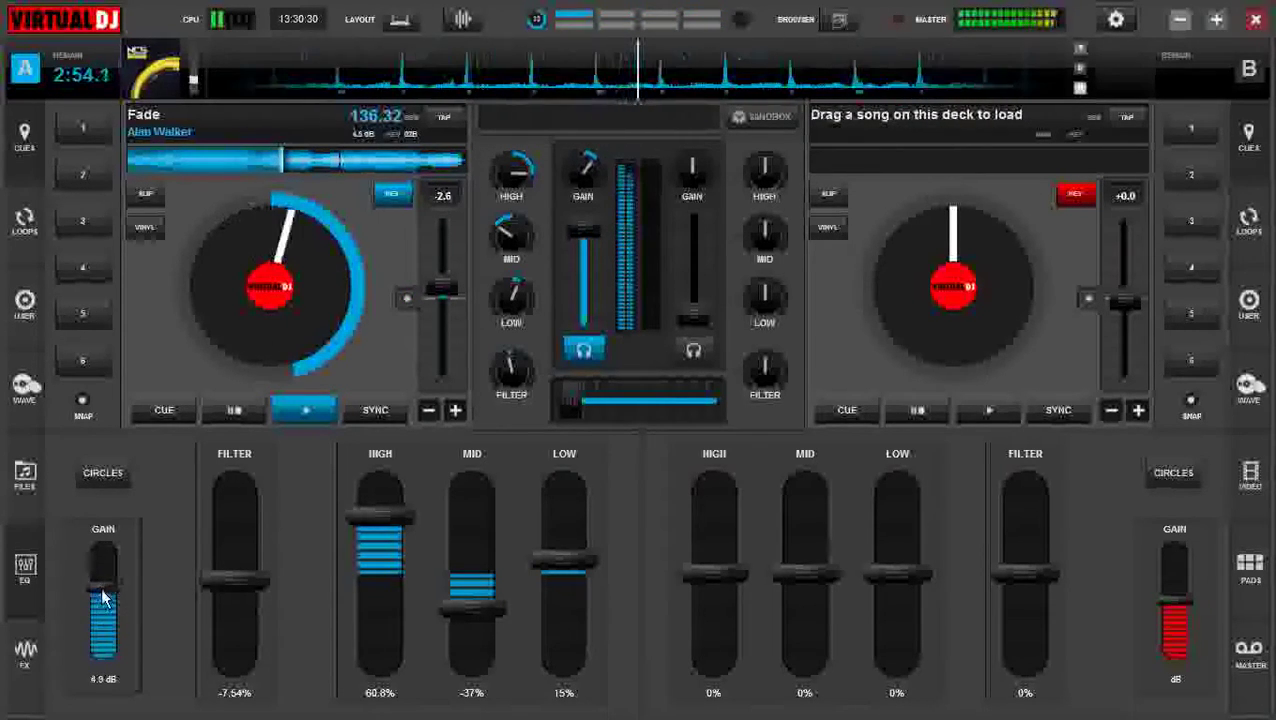
{"action": "left_click", "coordinate": [33, 660]}
{"action": "left_click_drag", "start_coordinate": [447, 523], "coordinate": [440, 565]}
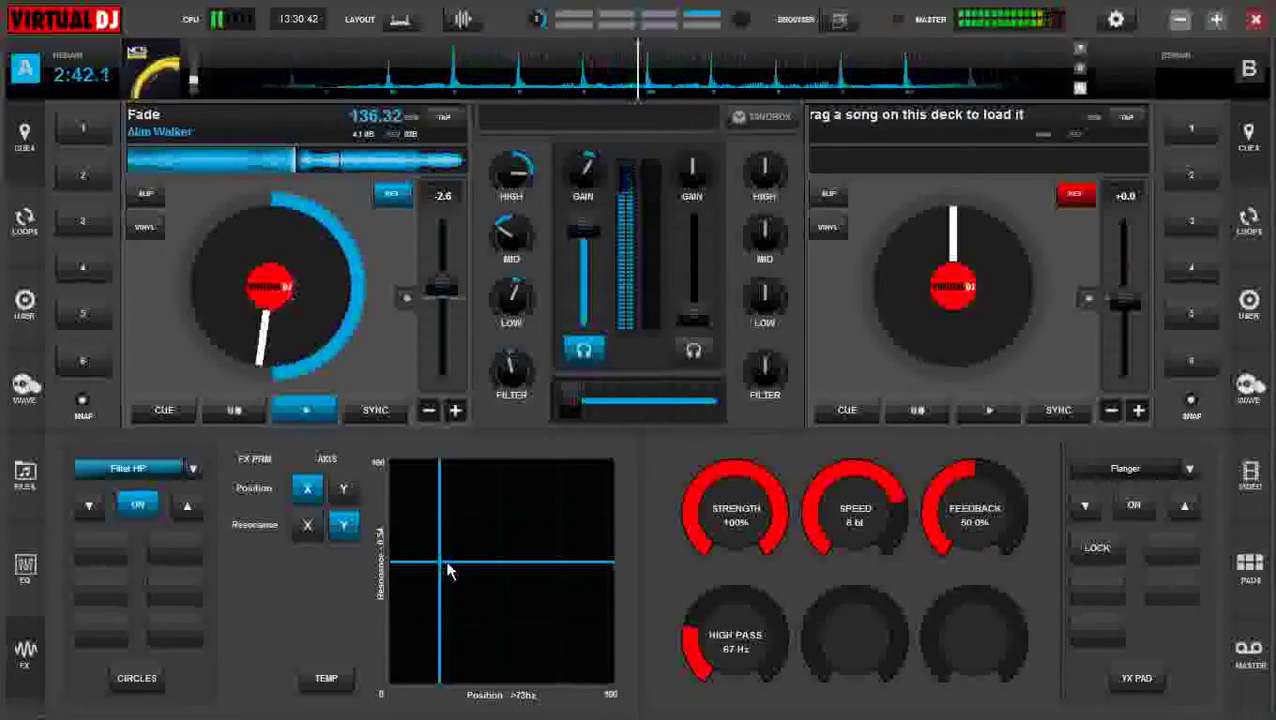
{"action": "left_click", "coordinate": [444, 570]}
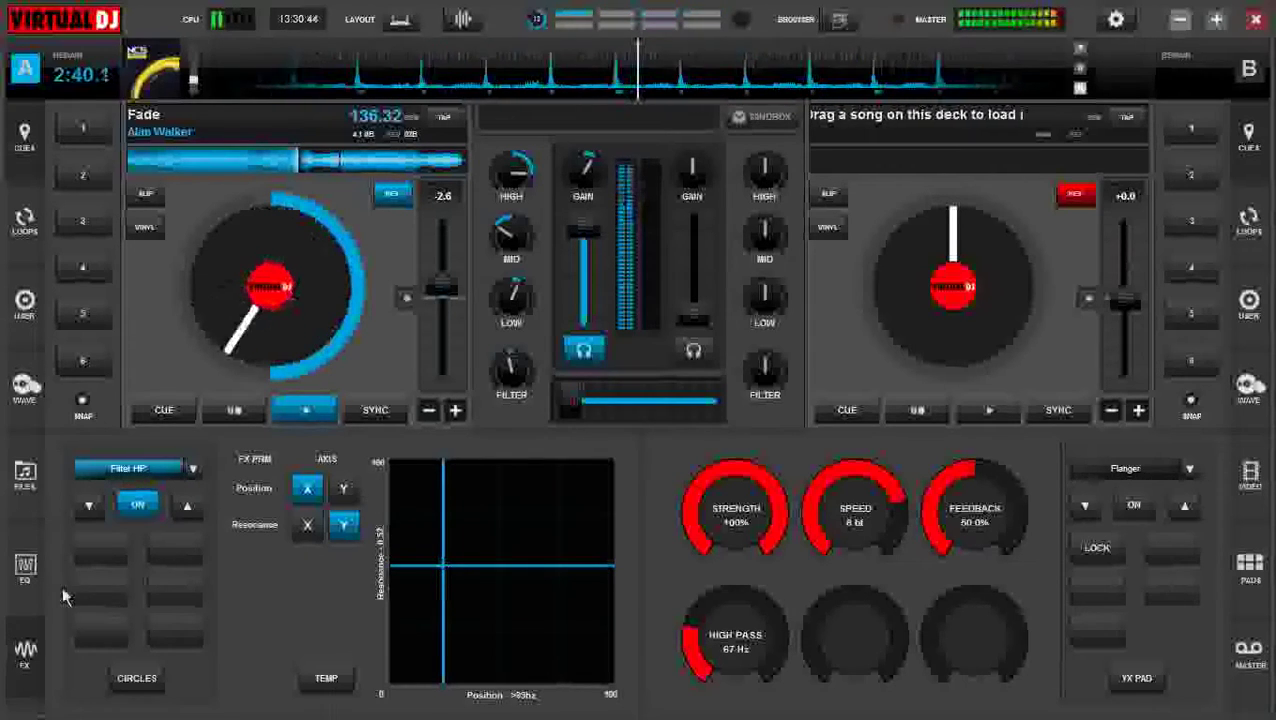
Show deck A's loop controls, and set its filter to about 9.5% and its mid equalizer to -25%.
{"action": "left_click", "coordinate": [27, 572]}
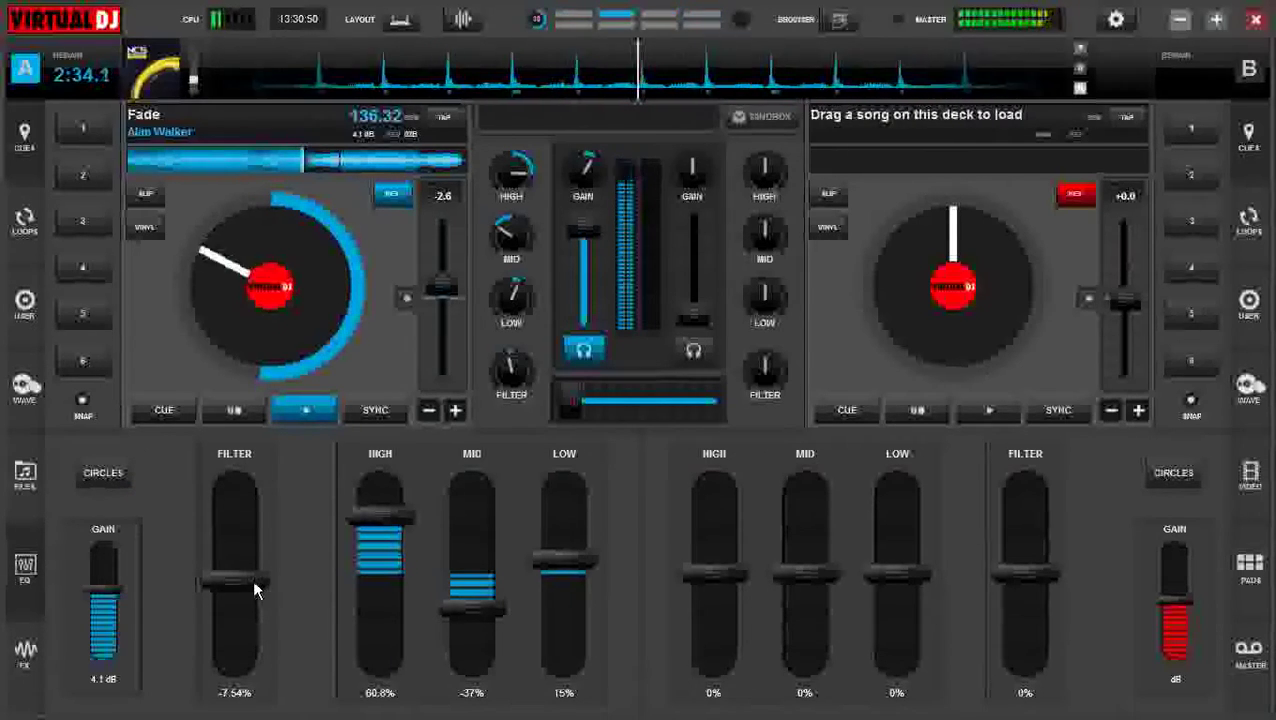
{"action": "left_click", "coordinate": [25, 222]}
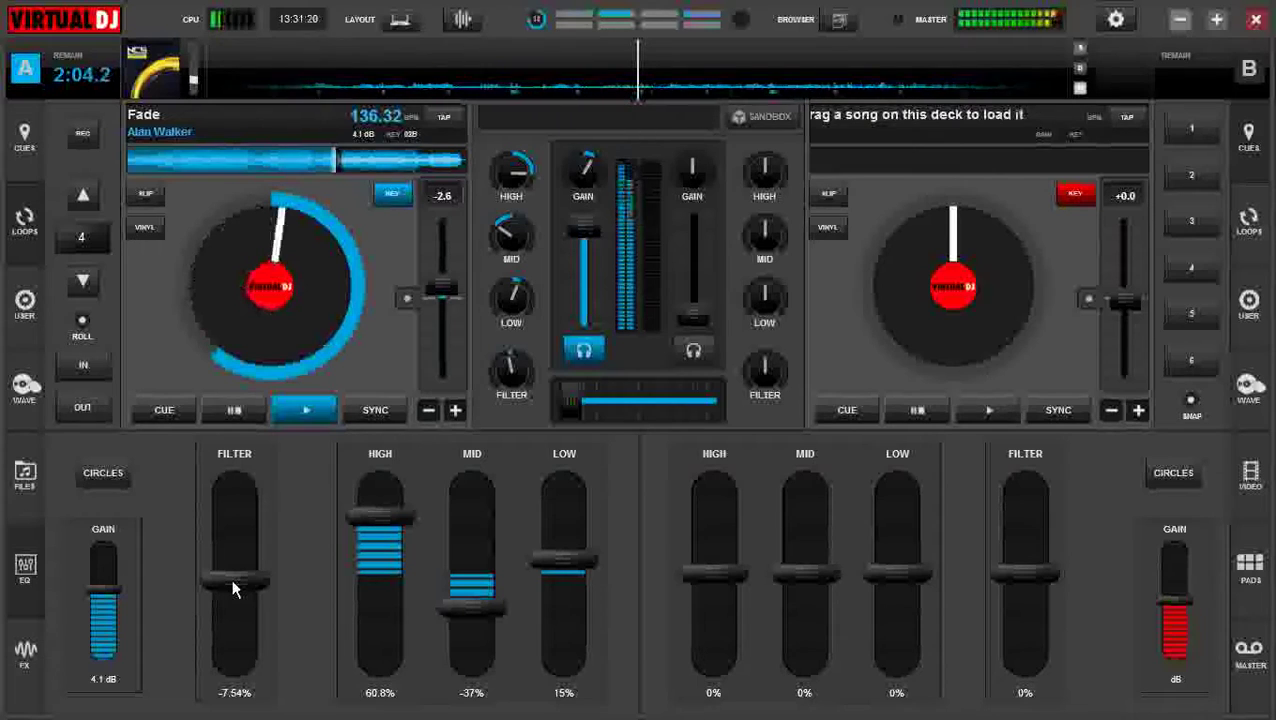
{"action": "left_click_drag", "start_coordinate": [232, 586], "coordinate": [220, 558]}
{"action": "mouse_move", "coordinate": [222, 570]}
{"action": "left_mouse_down"}
{"action": "mouse_move", "coordinate": [224, 584]}
{"action": "mouse_move", "coordinate": [224, 573]}
{"action": "left_mouse_up"}
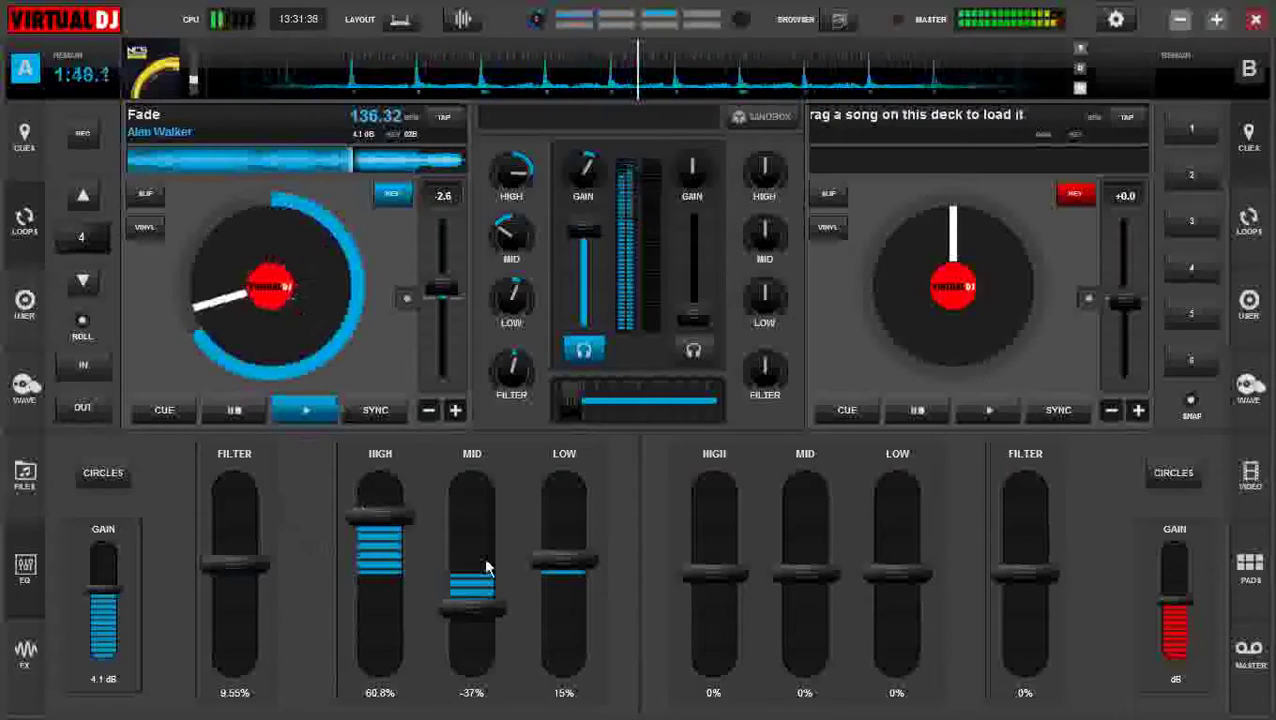
{"action": "left_click_drag", "start_coordinate": [492, 612], "coordinate": [490, 600]}
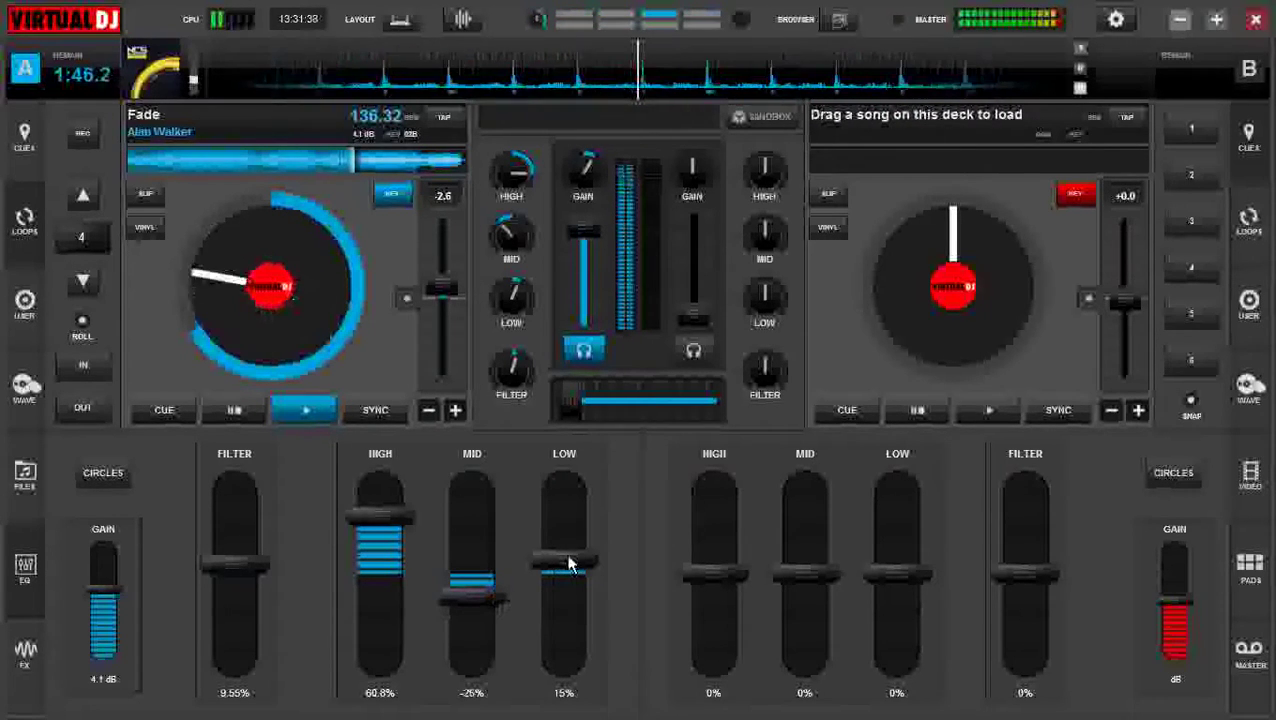
Move deck A's Filter HP point on the XY pad to about 83 Hz position and 0.46 resonance.
{"action": "left_click", "coordinate": [30, 665]}
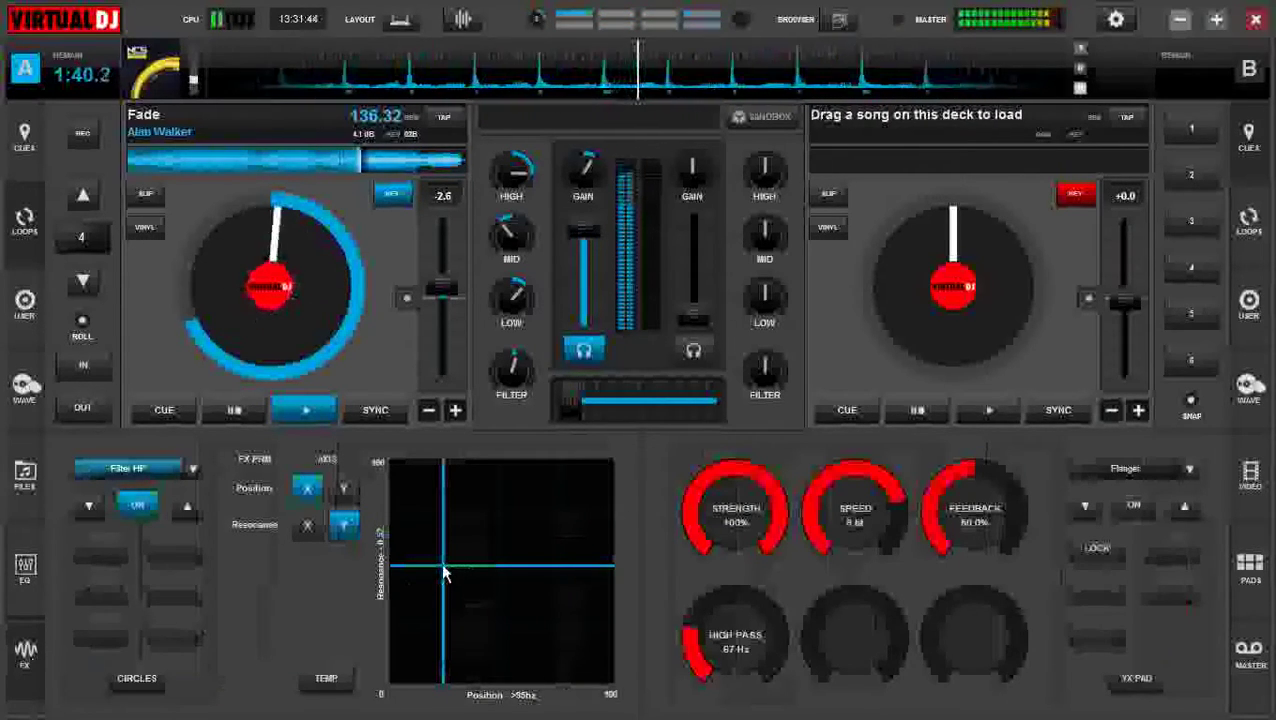
{"action": "mouse_move", "coordinate": [445, 573]}
{"action": "left_mouse_down"}
{"action": "mouse_move", "coordinate": [483, 648]}
{"action": "mouse_move", "coordinate": [442, 582]}
{"action": "left_mouse_up"}
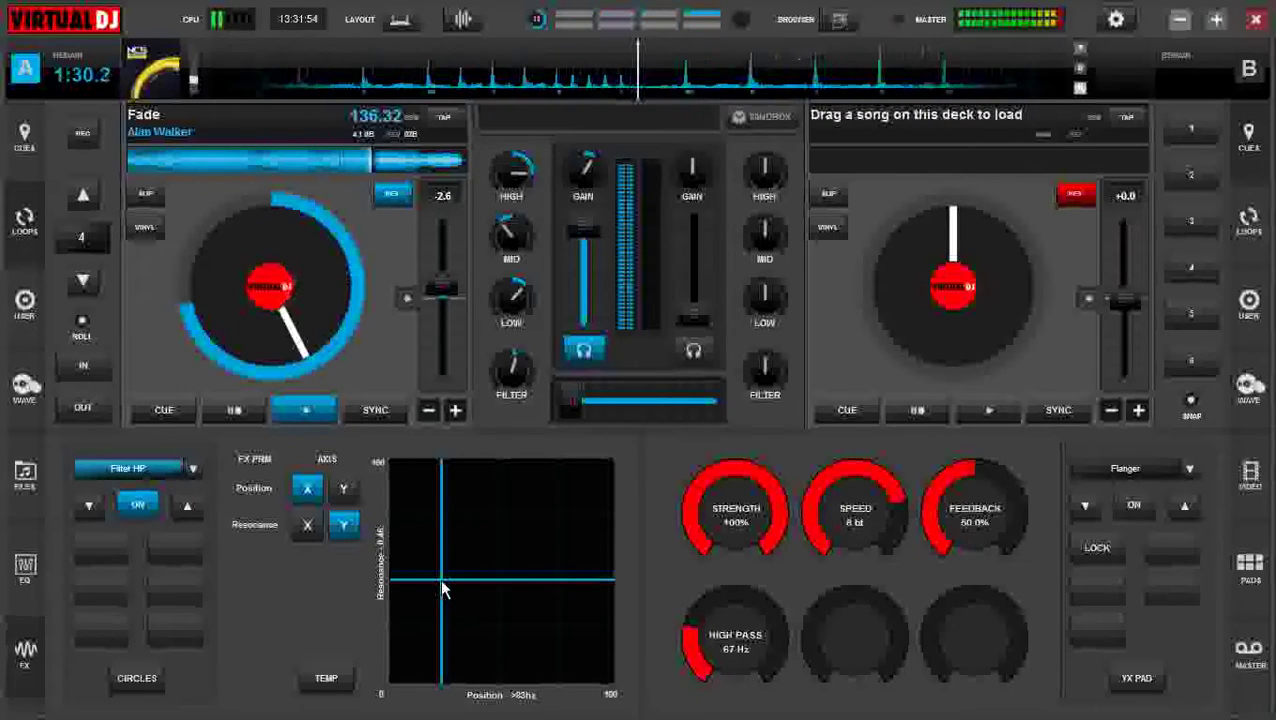
Show the file browser, play the 321 sample from the VIDEO & SCRATCH sampler bank, and return to the AUDIO FX bank.
{"action": "left_click", "coordinate": [26, 476]}
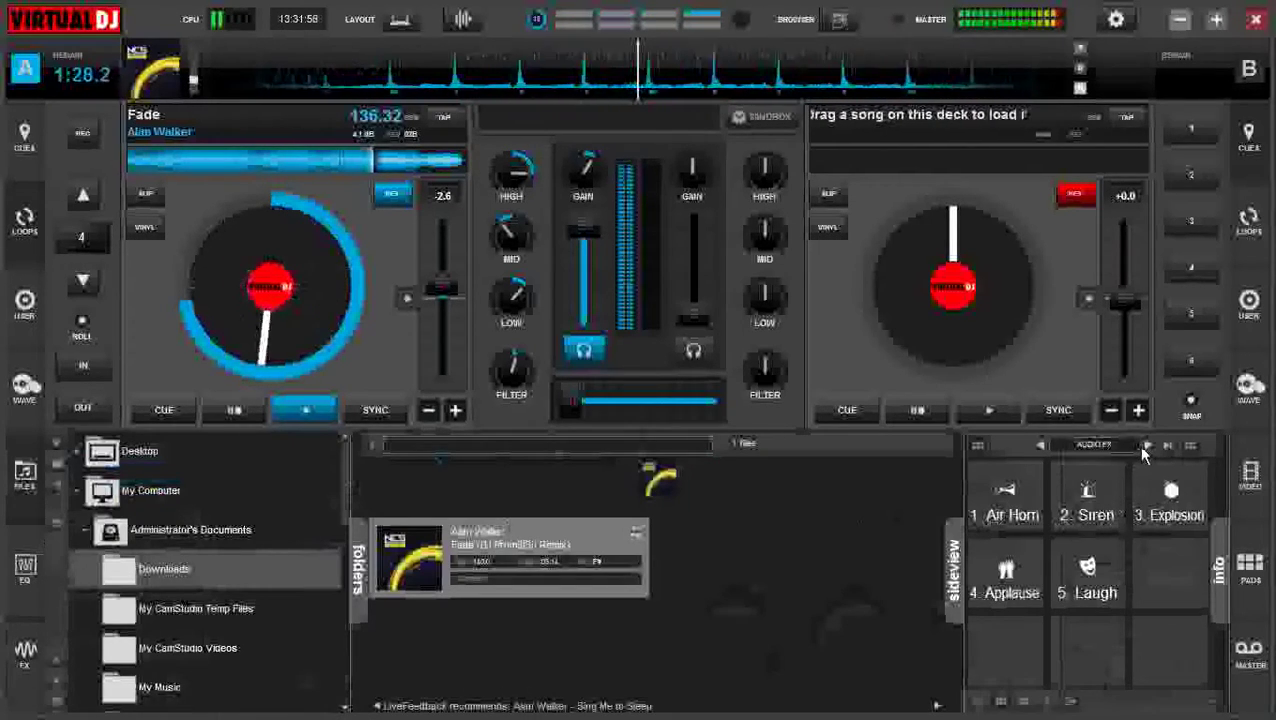
{"action": "left_click", "coordinate": [1147, 445]}
{"action": "left_click", "coordinate": [1040, 446]}
{"action": "left_click", "coordinate": [1040, 446]}
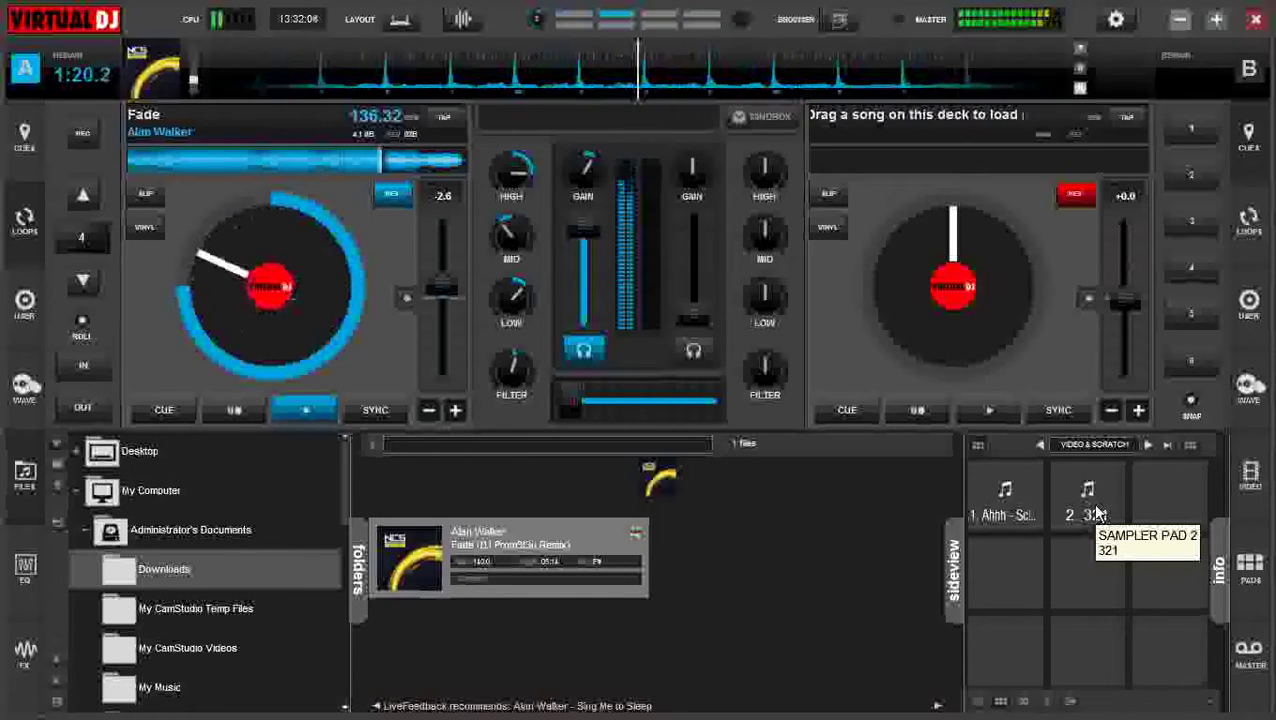
{"action": "left_click", "coordinate": [1097, 513]}
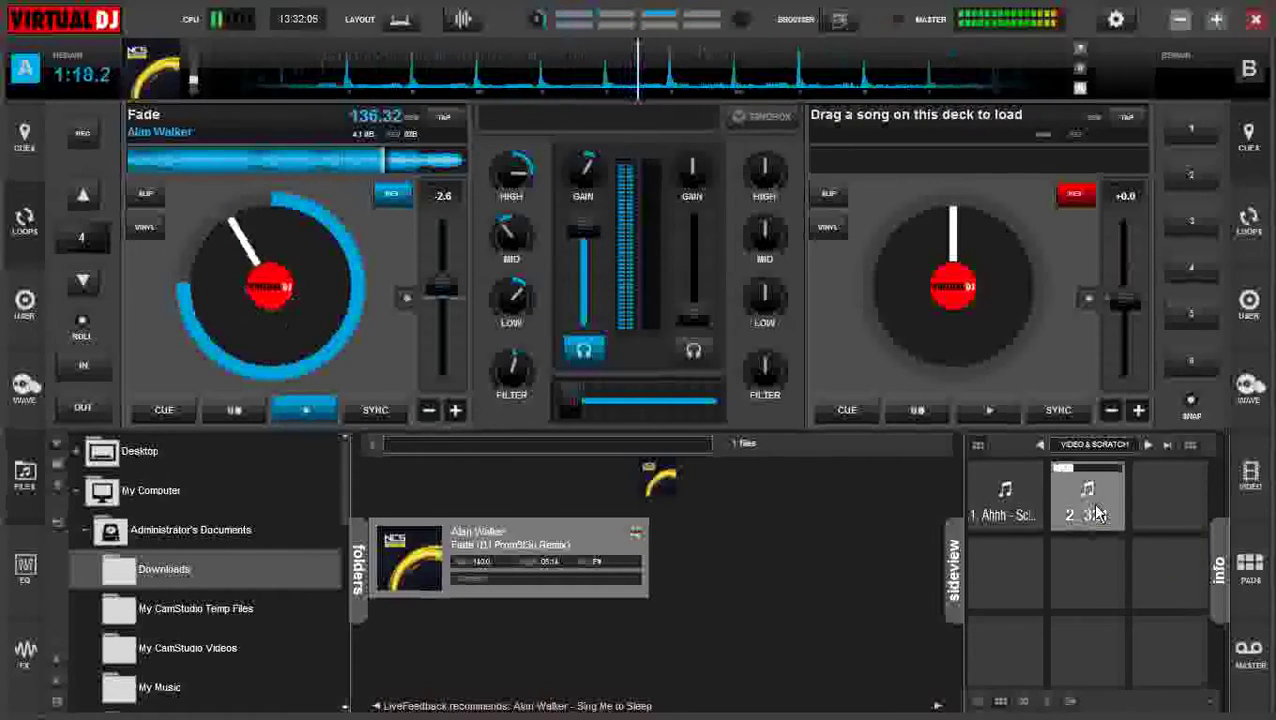
{"action": "left_click", "coordinate": [1146, 446]}
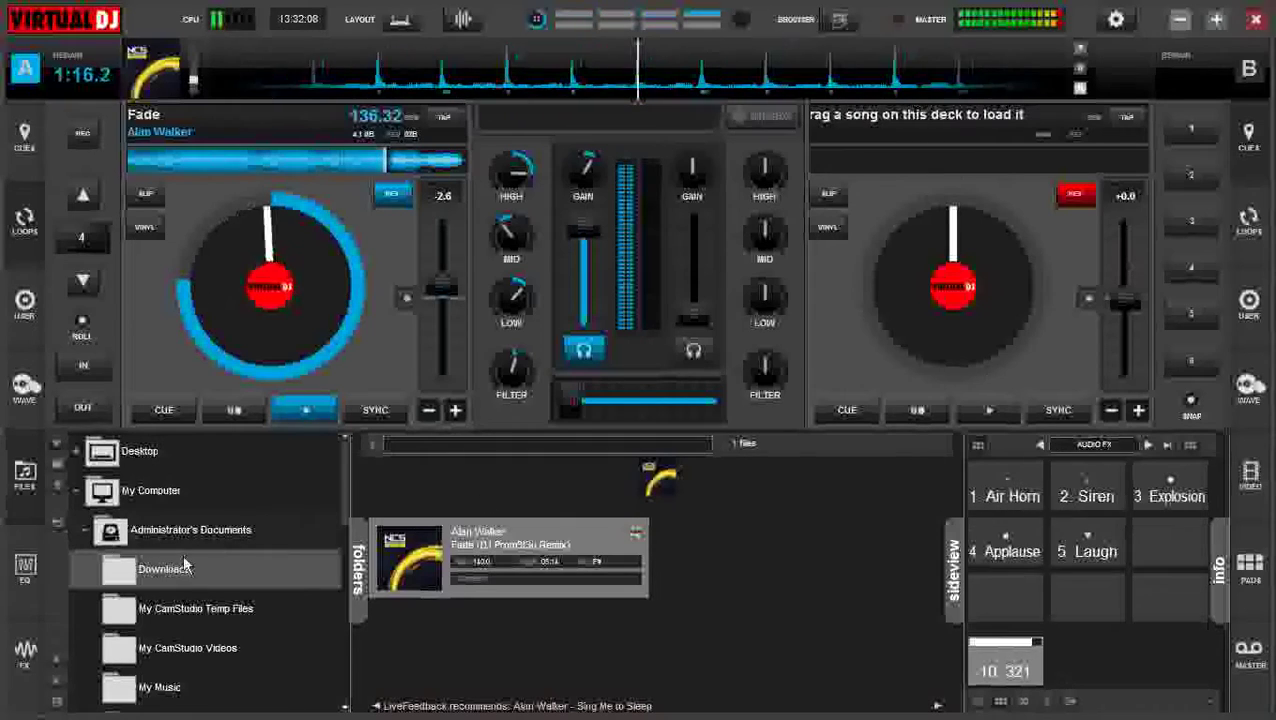
Show the equalizer sliders and raise deck A's filter to about 18.6%.
{"action": "left_click", "coordinate": [26, 570]}
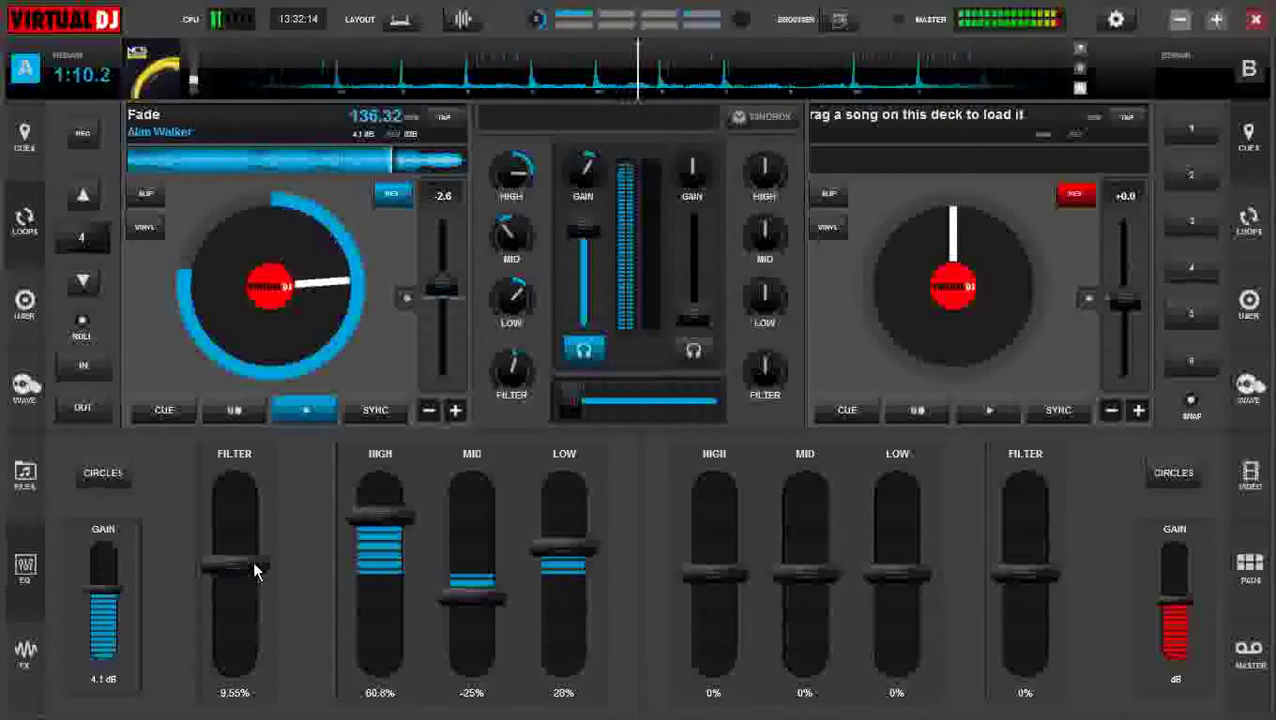
{"action": "mouse_move", "coordinate": [254, 569]}
{"action": "left_mouse_down"}
{"action": "mouse_move", "coordinate": [248, 522]}
{"action": "mouse_move", "coordinate": [249, 560]}
{"action": "left_mouse_up"}
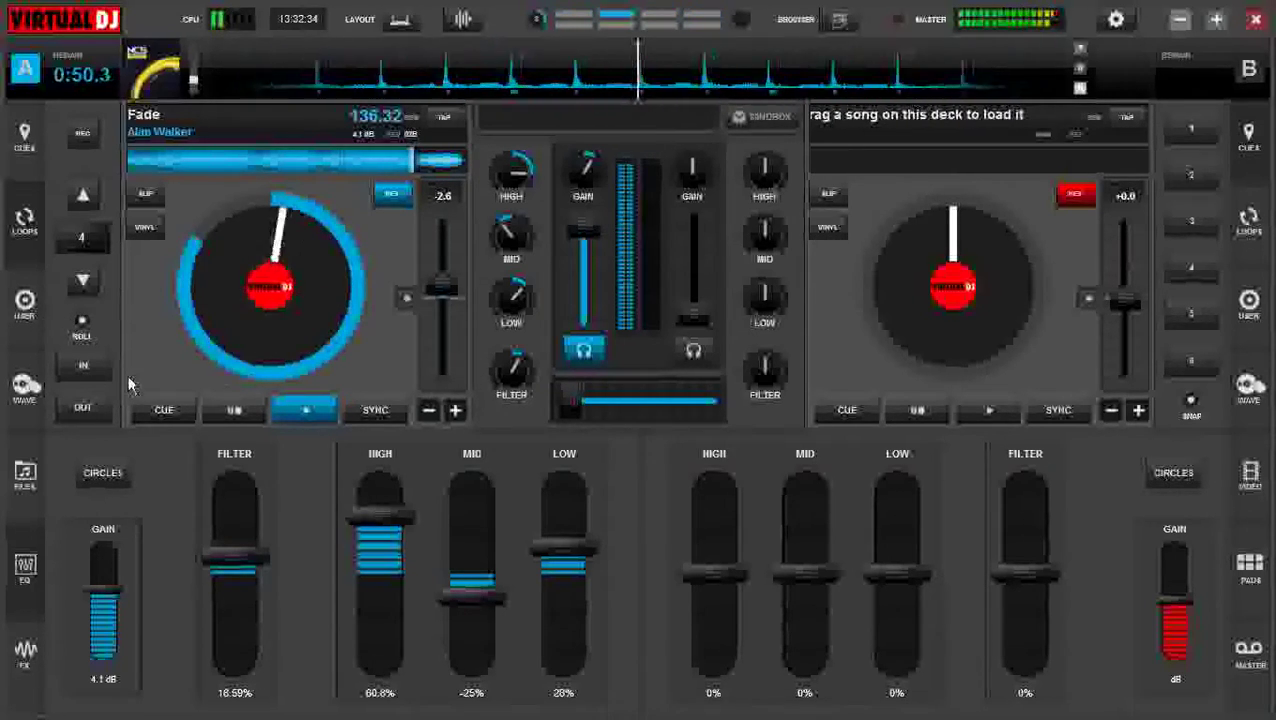
{"action": "left_click", "coordinate": [84, 238]}
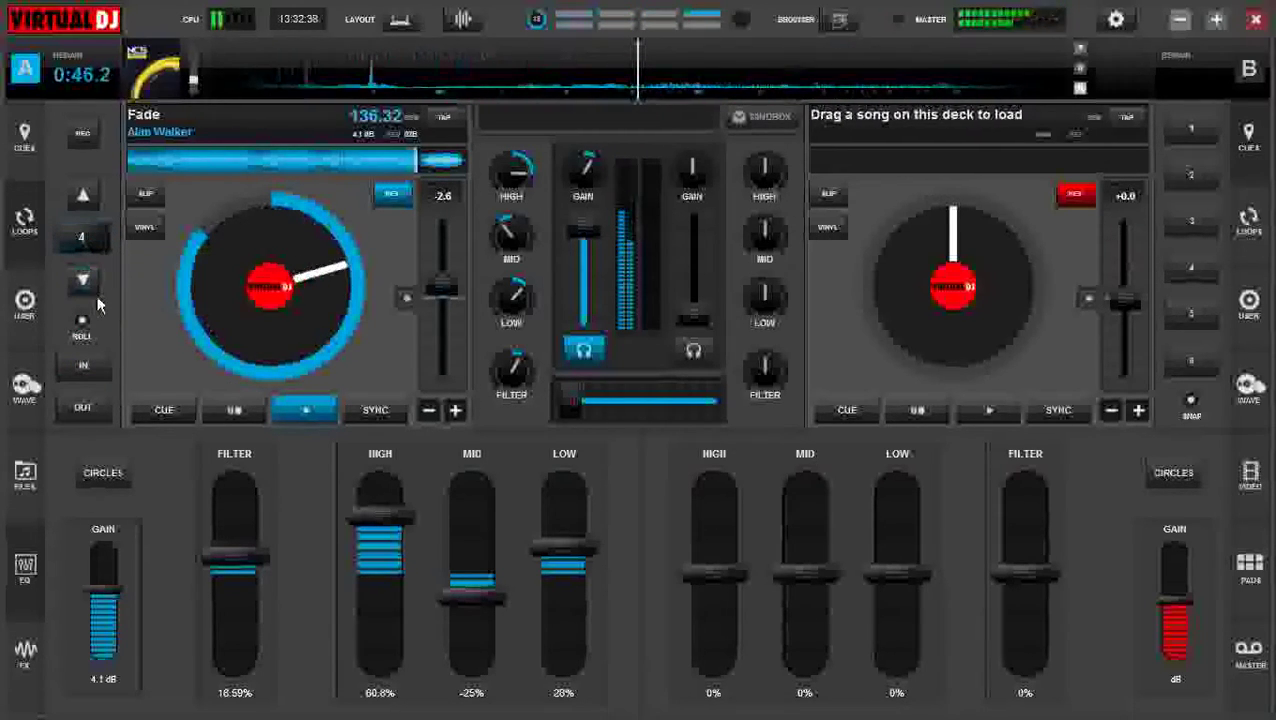
Move deck A's Filter HP point on the XY pad to a higher position and a lower resonance.
{"action": "left_click", "coordinate": [25, 655]}
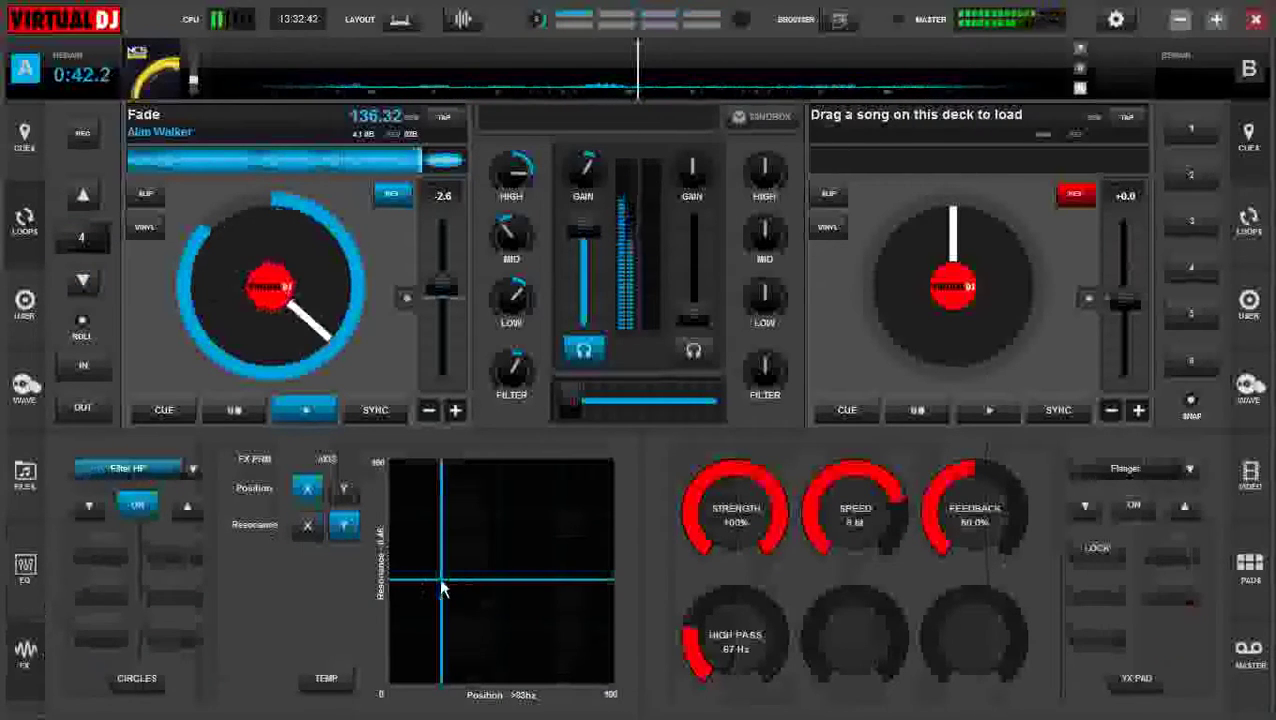
{"action": "left_click_drag", "start_coordinate": [439, 578], "coordinate": [472, 611]}
Set deck A's high equalizer to about 46.7% and its mid equalizer to -28%.
{"action": "left_click", "coordinate": [26, 568]}
{"action": "left_click_drag", "start_coordinate": [410, 518], "coordinate": [395, 527]}
{"action": "left_click_drag", "start_coordinate": [475, 606], "coordinate": [471, 594]}
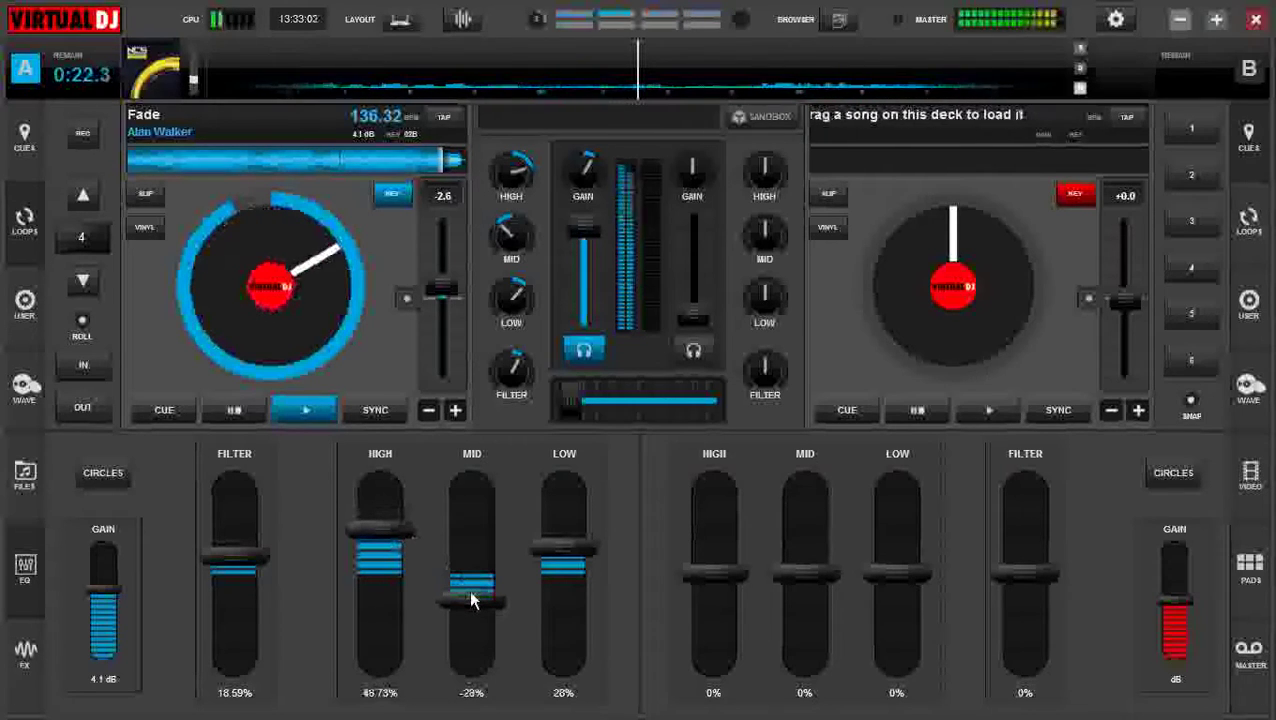
{"action": "left_click_drag", "start_coordinate": [390, 524], "coordinate": [388, 521]}
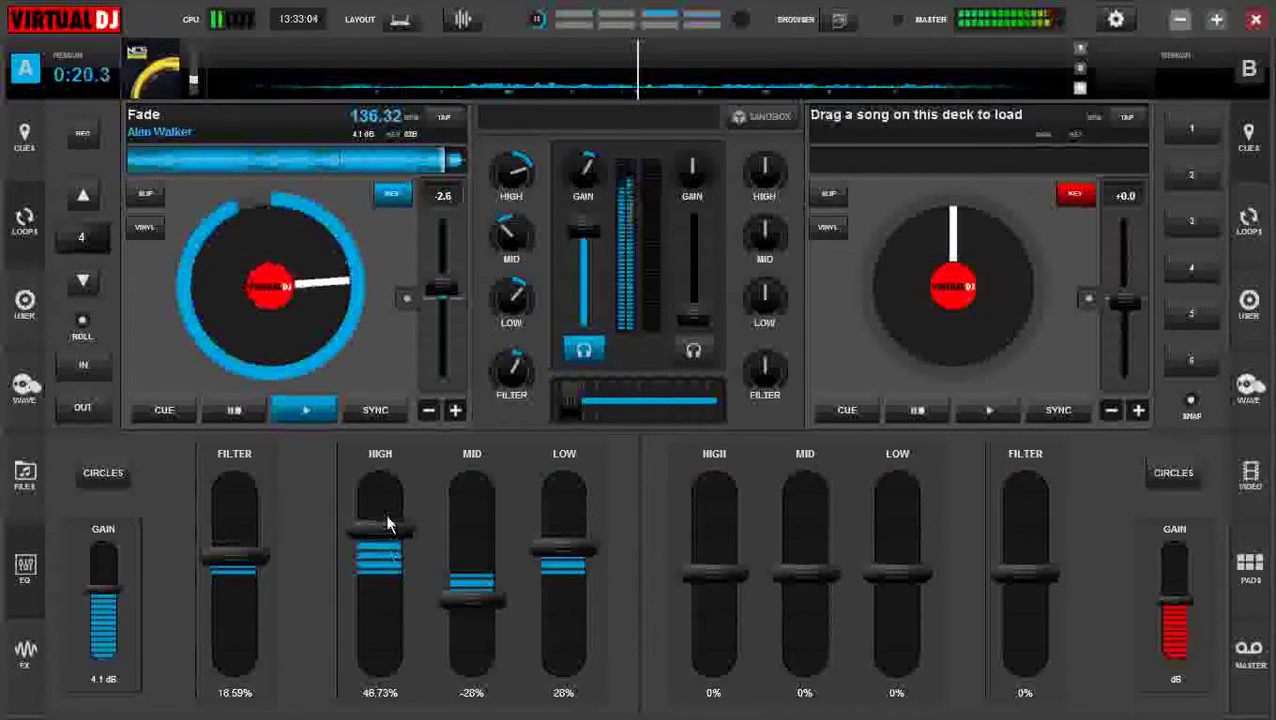
Slow deck A down to a pitch of -6.0 and bring it gradually back to -4.1 with the pitch reset.
{"action": "left_click_drag", "start_coordinate": [441, 290], "coordinate": [440, 268]}
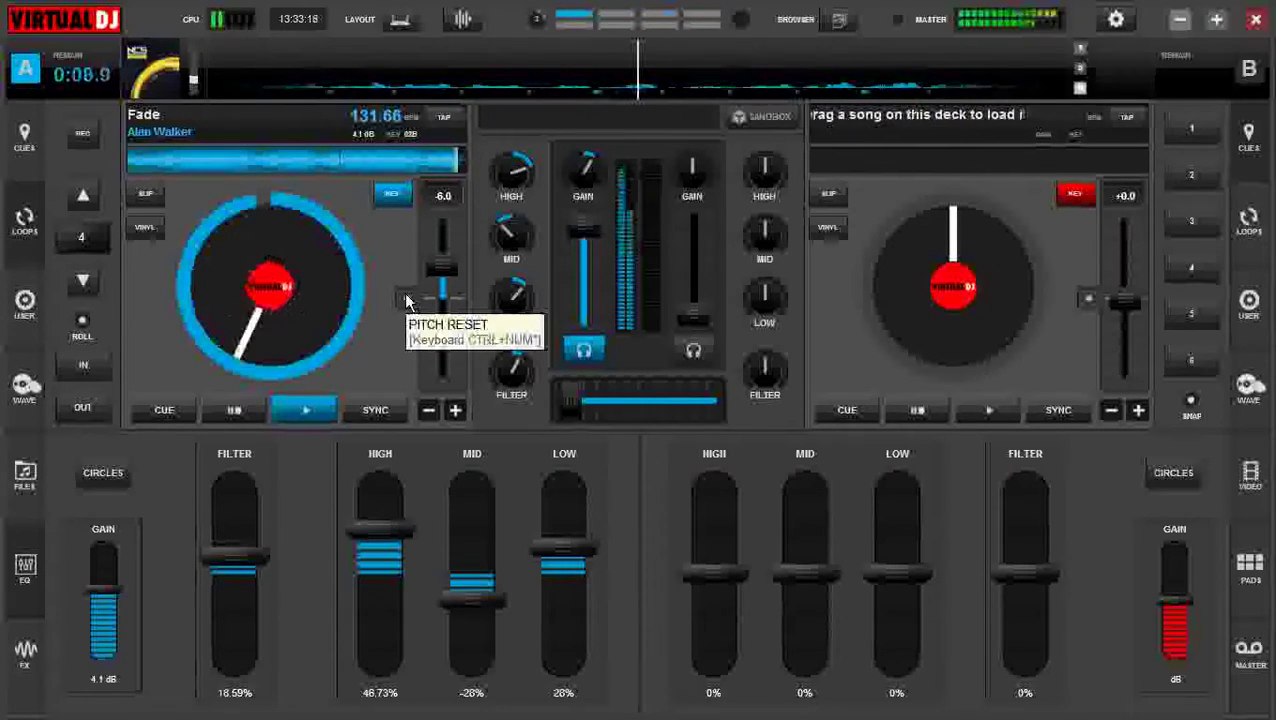
{"action": "left_click", "coordinate": [406, 300]}
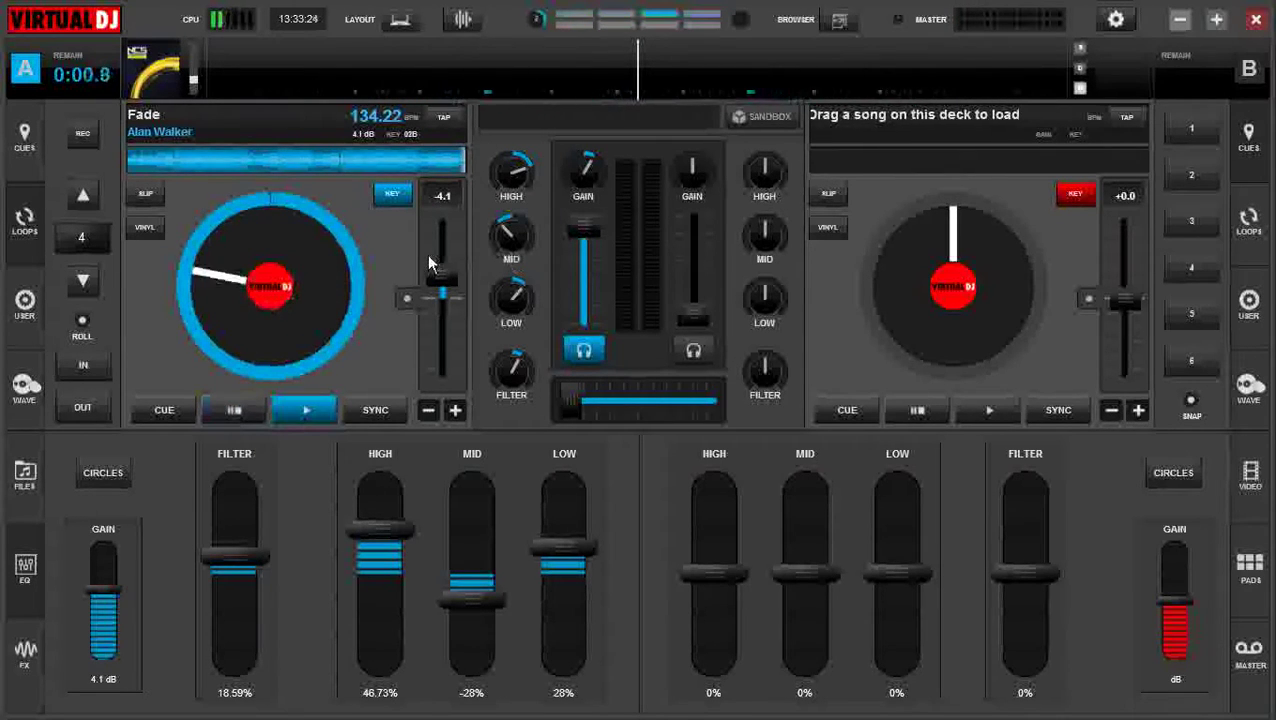
Jump deck A back to an earlier point in the track, and skip ahead through the waveform to its last few seconds.
{"action": "left_click", "coordinate": [397, 163]}
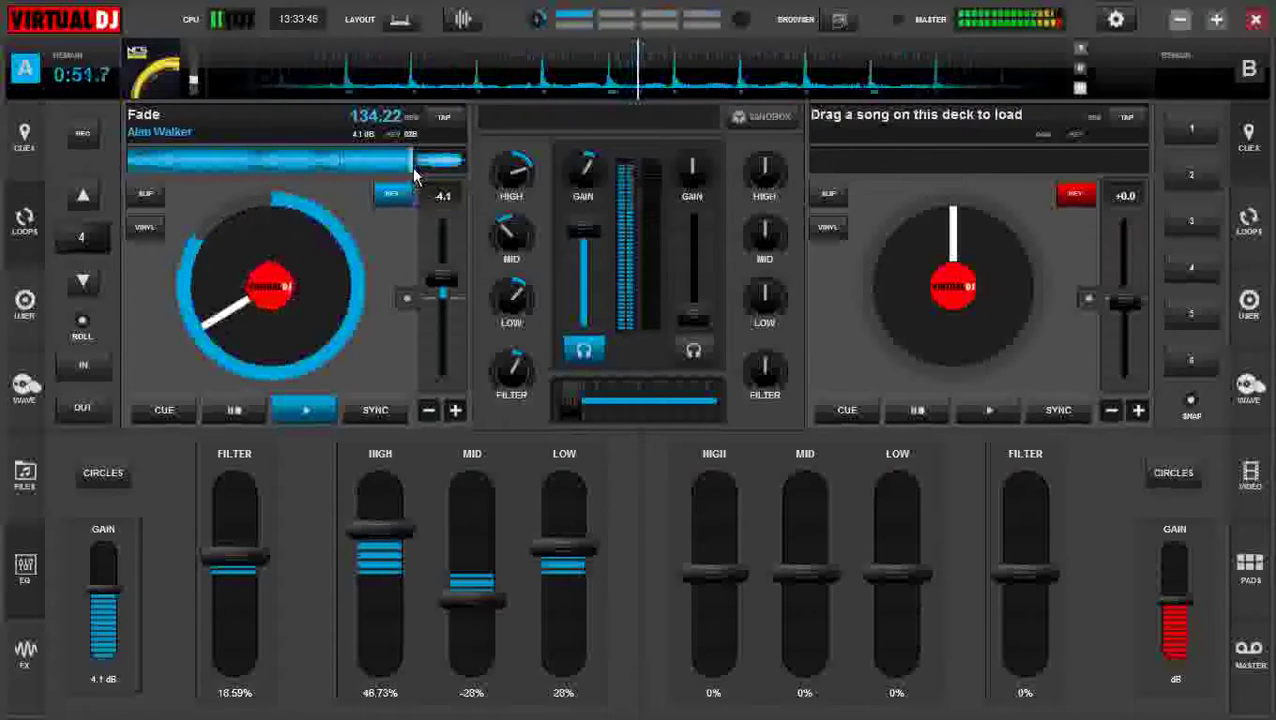
{"action": "left_click", "coordinate": [429, 170]}
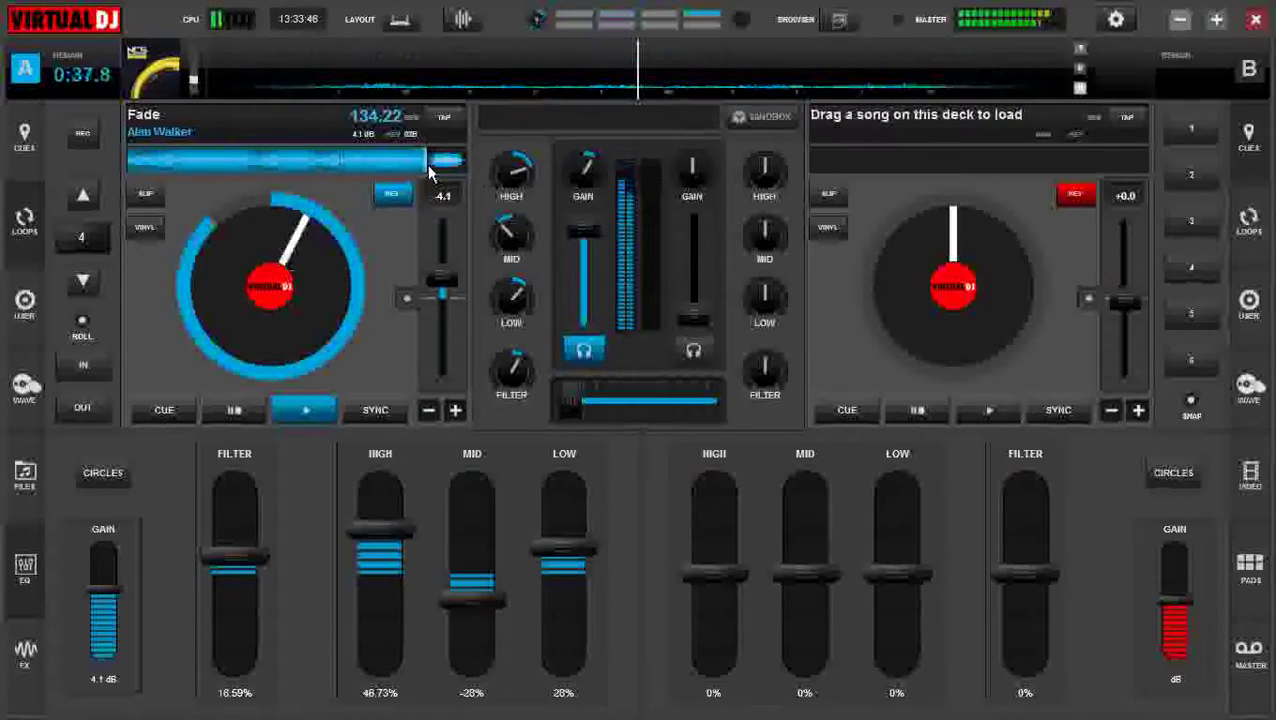
{"action": "left_click_drag", "start_coordinate": [429, 170], "coordinate": [461, 162]}
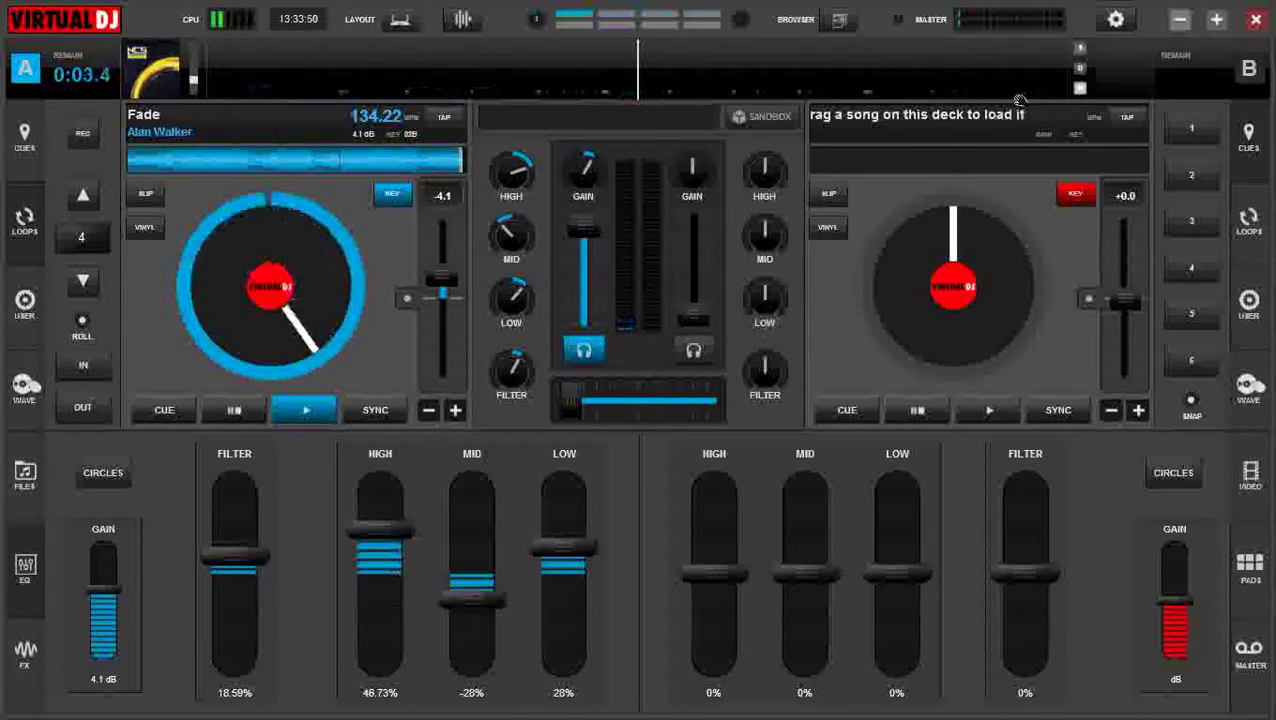
Pause deck A and minimize VirtualDJ to show the desktop.
{"action": "left_click", "coordinate": [240, 409]}
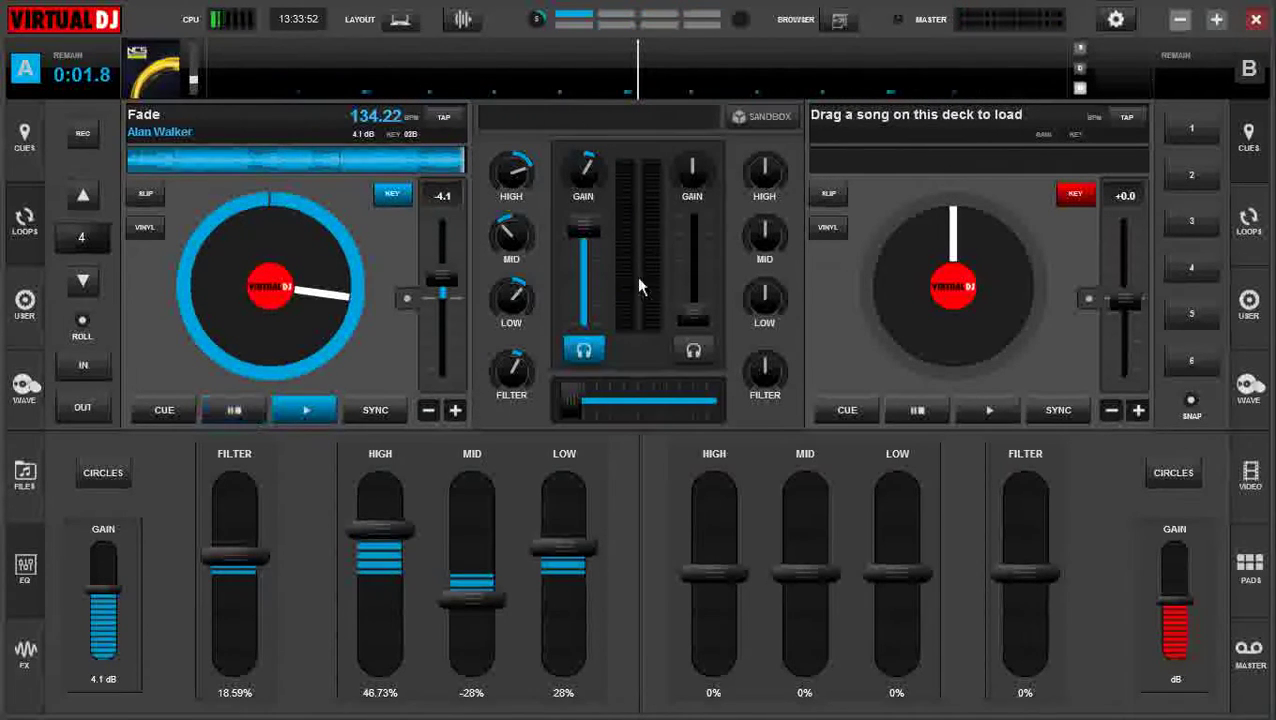
{"action": "left_click", "coordinate": [1179, 20]}
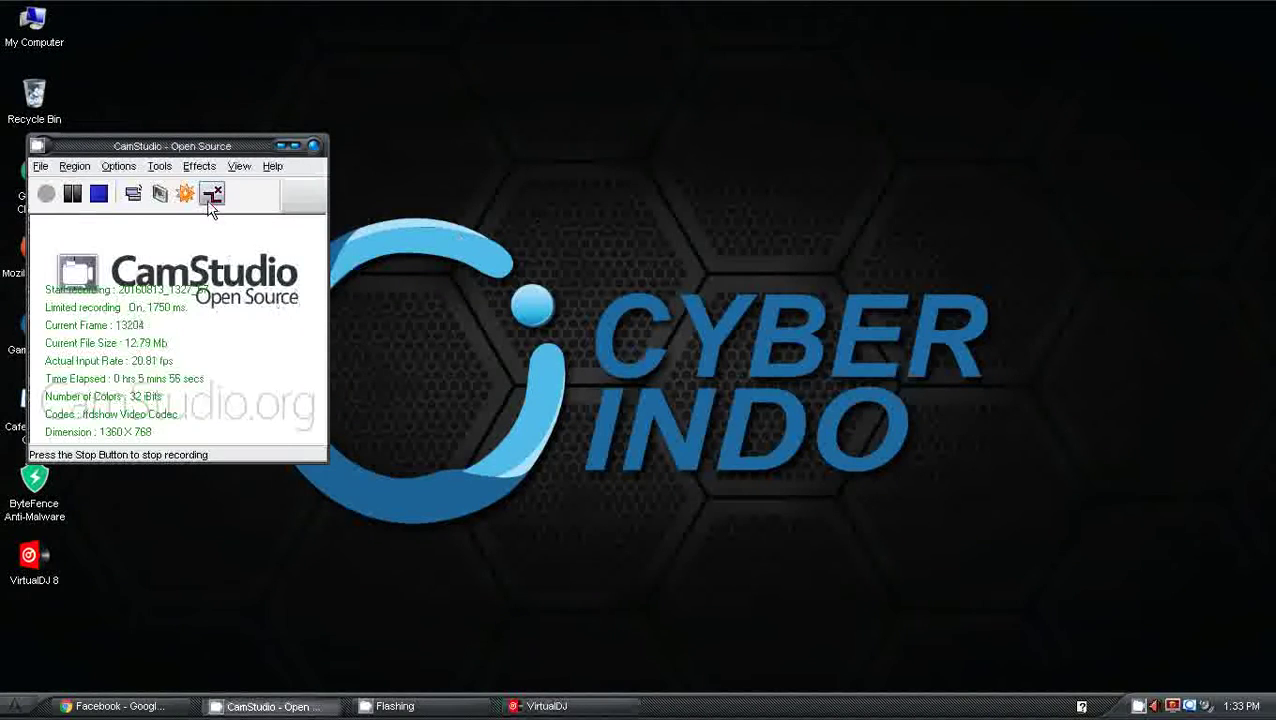